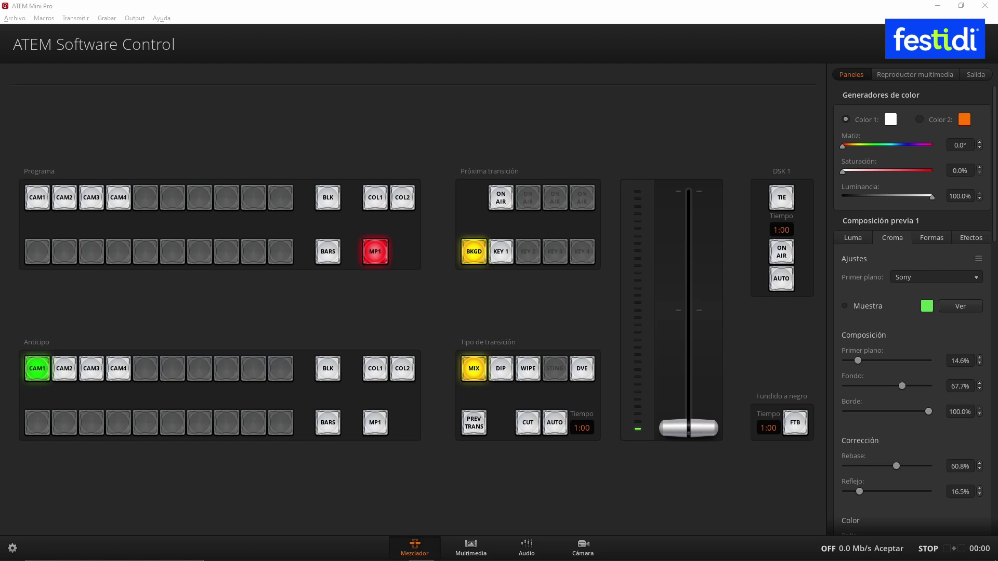
# - View ATEM's media pool stills and empty slots 16, 17, 19, 20, then return to the lower-third design
pyautogui.click(464, 554)
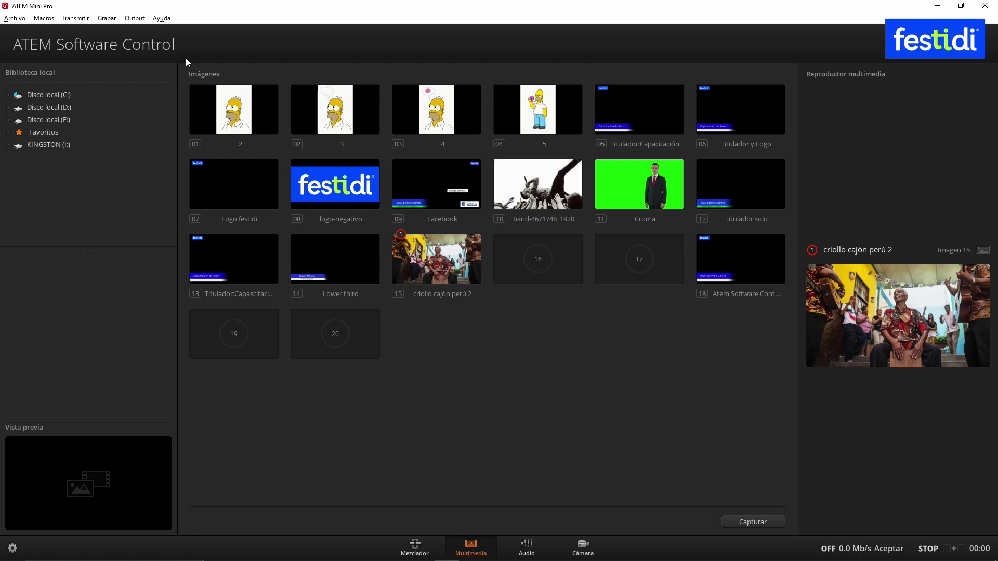
pyautogui.click(319, 552)
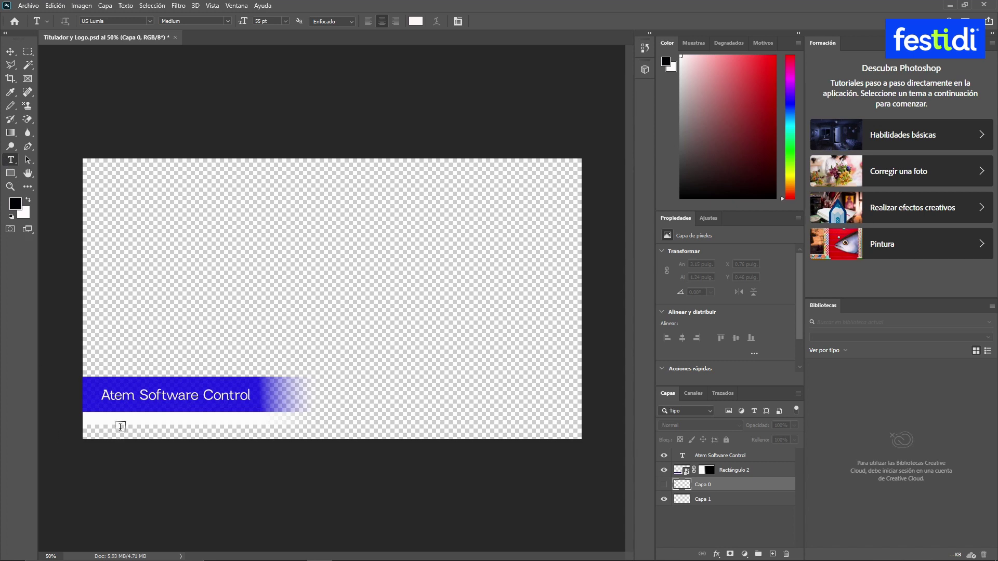
# - Add 'Capacitación' in the white strip below the blue bar and start the ATEM media pool export
pyautogui.moveTo(125, 416); pyautogui.dragTo(220, 425)
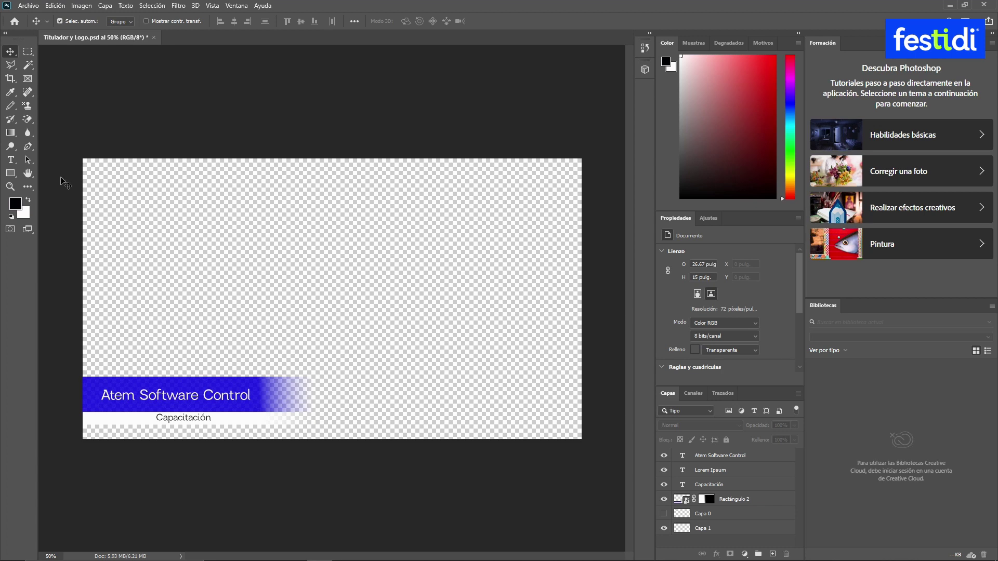
pyautogui.click(29, 6)
pyautogui.moveTo(86, 157)
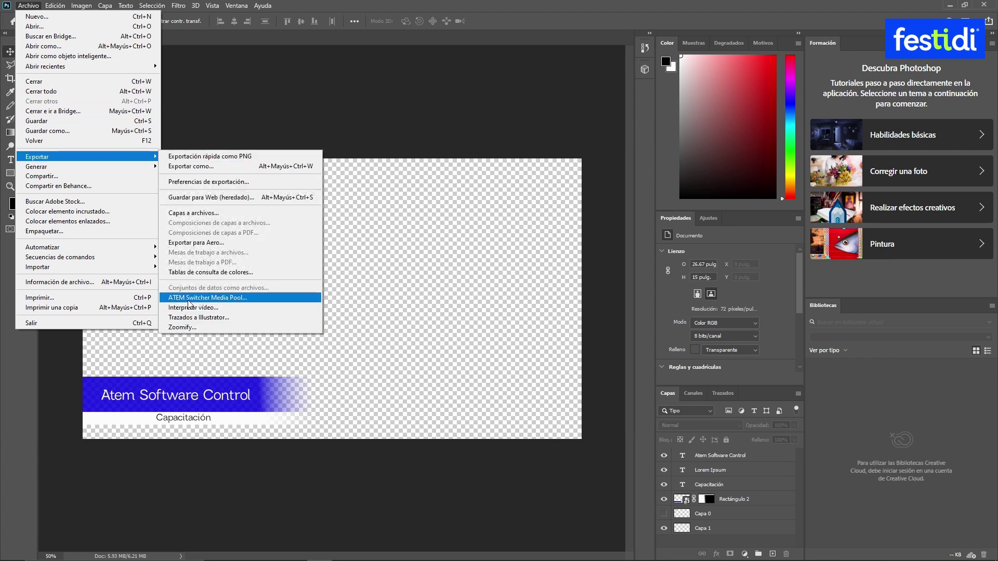
pyautogui.click(188, 299)
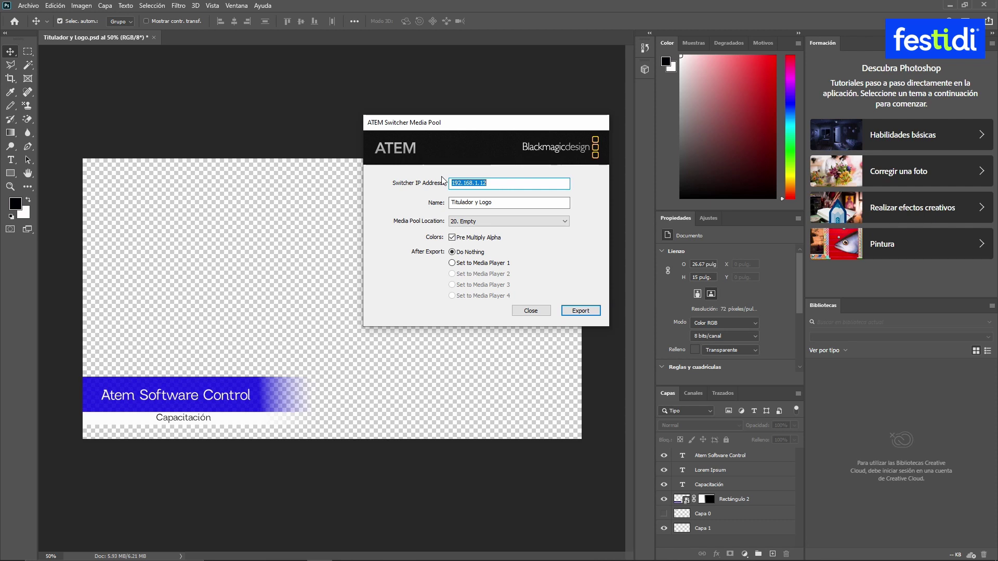
# - Check the switcher's IP in ATEM's connection settings and correct the export address to 192.168.1.12
pyautogui.hotkey('alt', 'Tab')
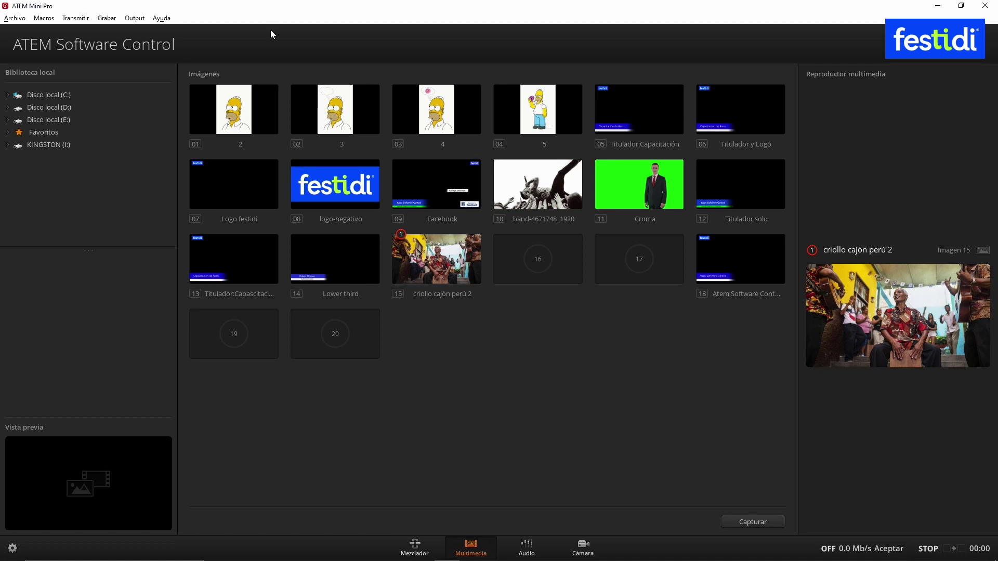
pyautogui.click(16, 18)
pyautogui.click(42, 118)
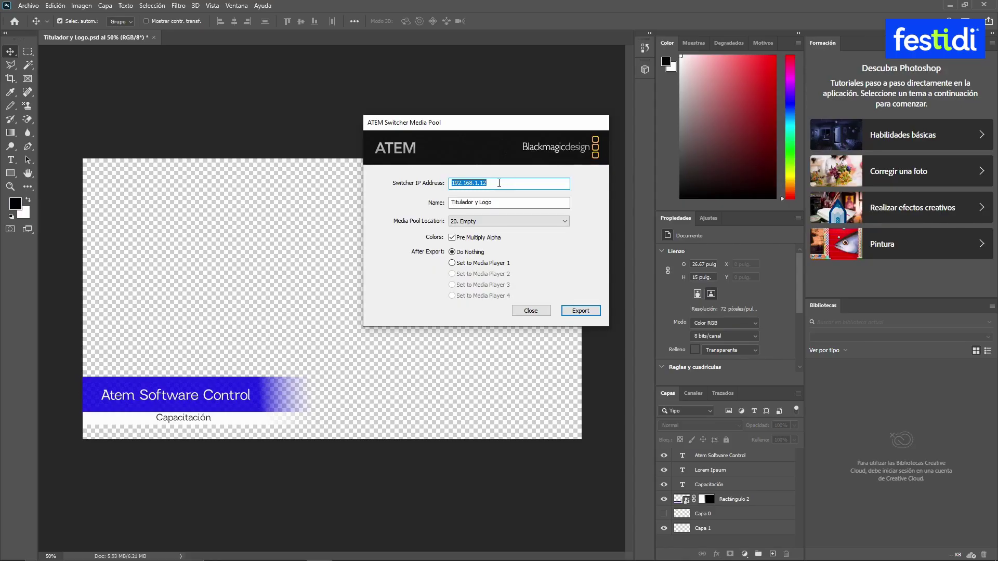
pyautogui.click(493, 183)
pyautogui.press('BackSpace')
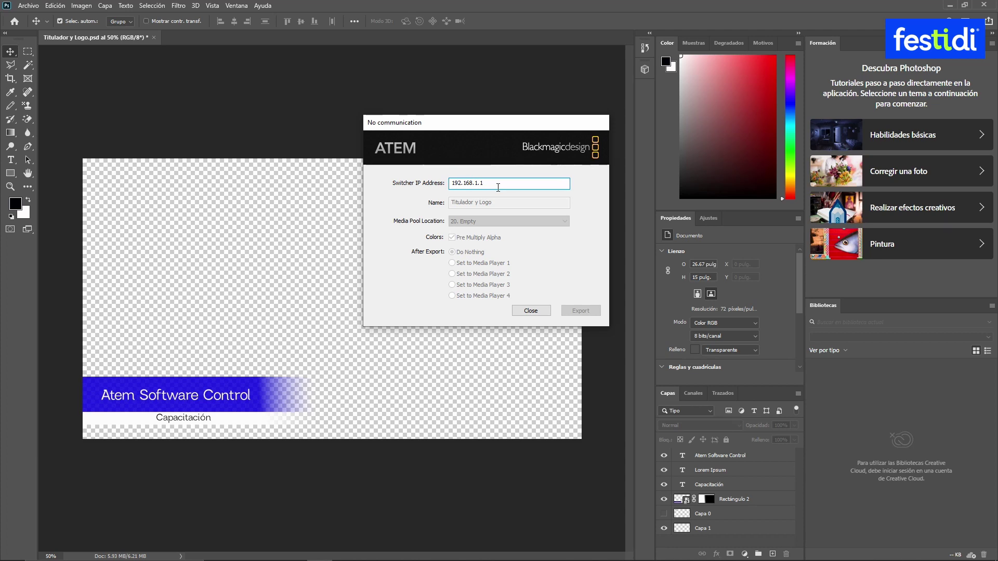
pyautogui.write('2')
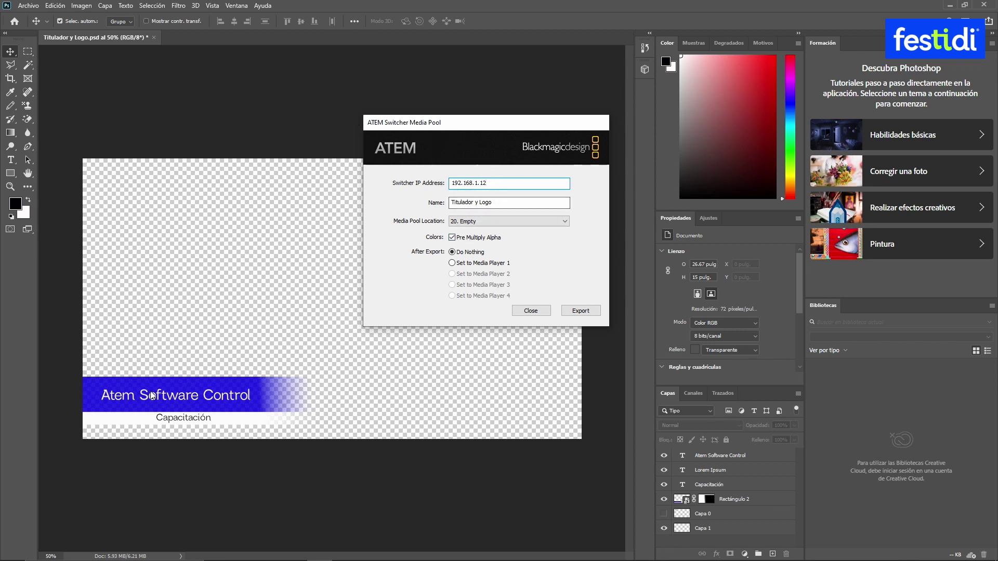
# - Name the exported still 'Atem Capa' and compare the slot list with ATEM's free slots
pyautogui.press('Tab')
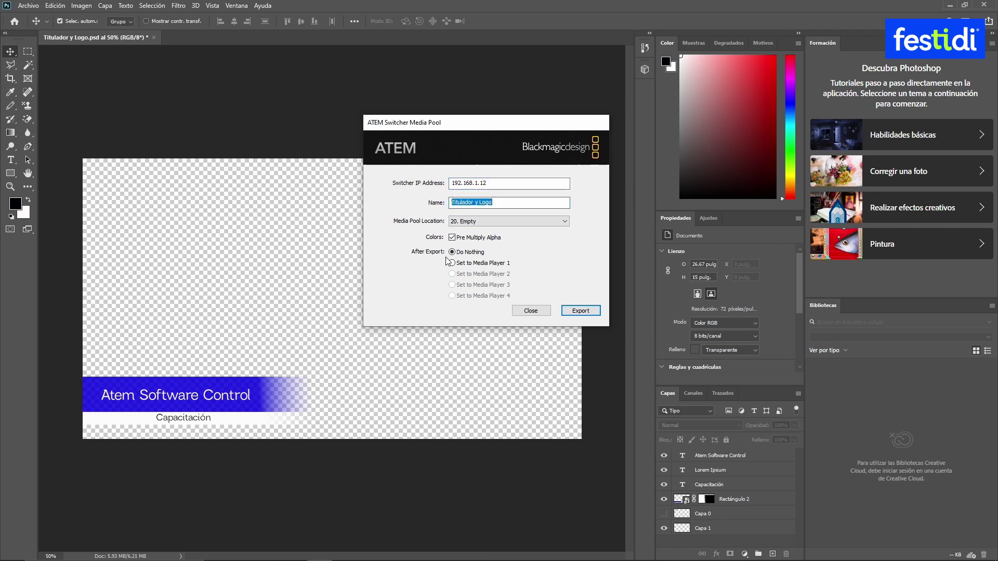
pyautogui.write('Atem Capa')
pyautogui.click(517, 225)
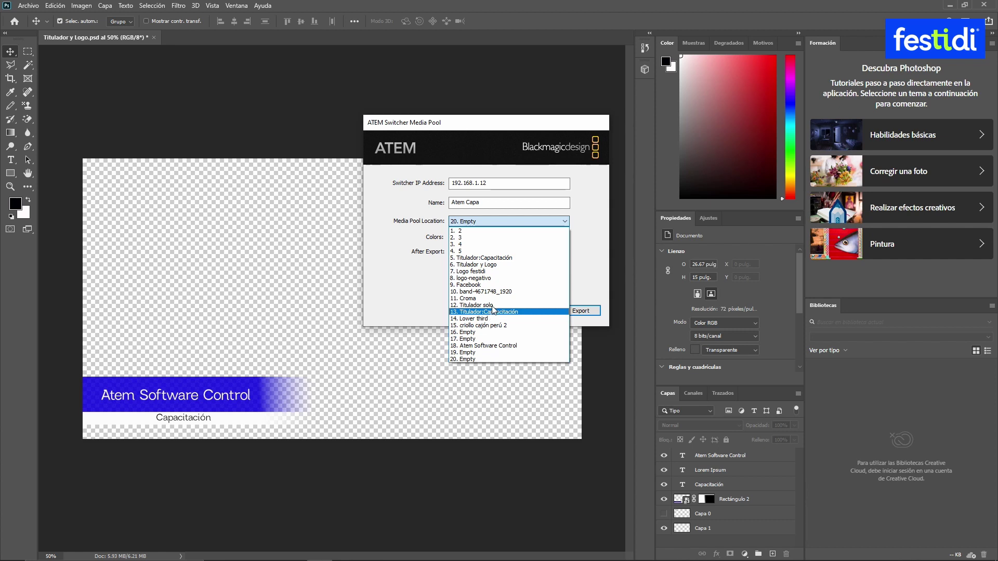
pyautogui.click(447, 552)
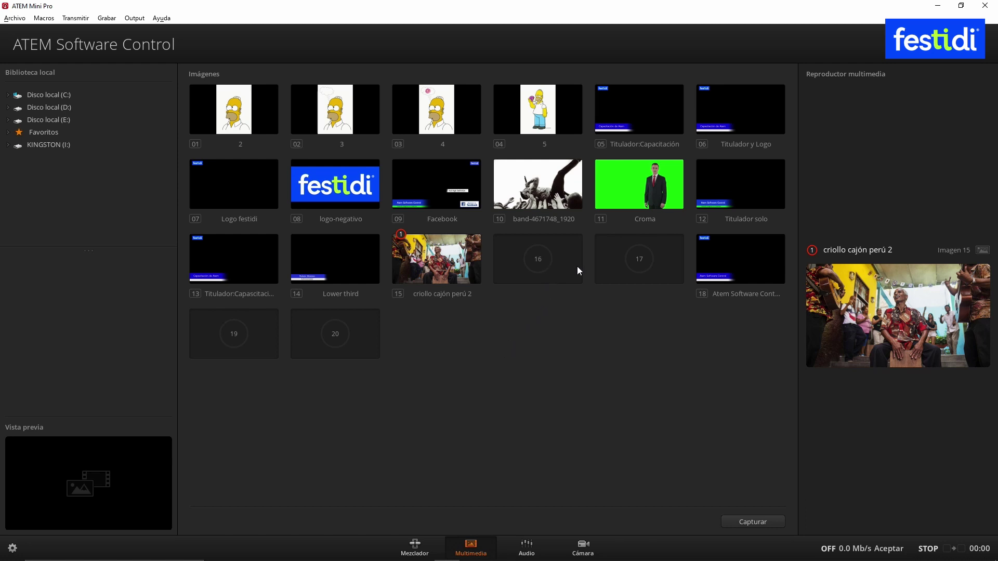
# - Target empty media pool slot 16 for the export and turn off Pre Multiply Alpha
pyautogui.hotkey('alt', 'Tab')
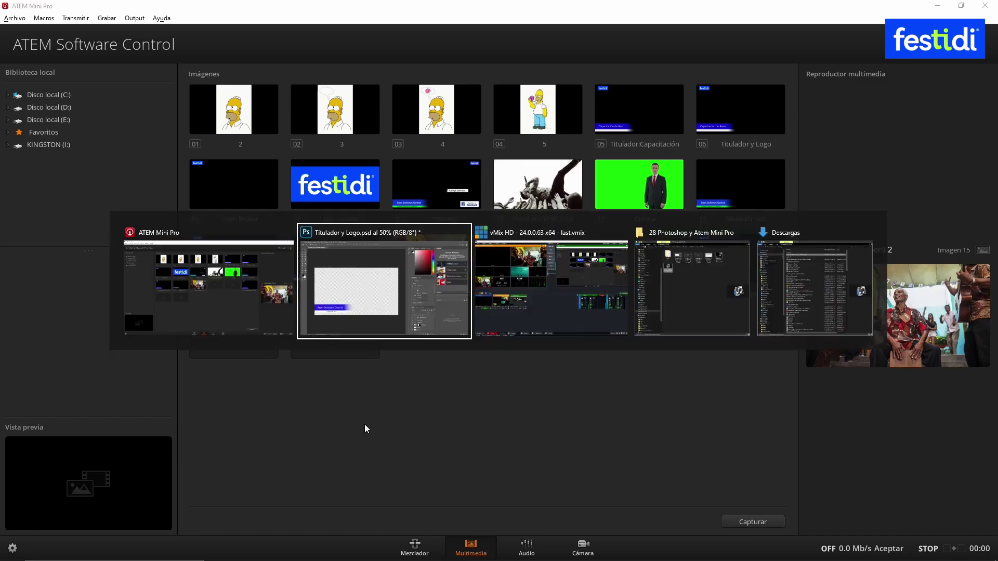
pyautogui.click(548, 221)
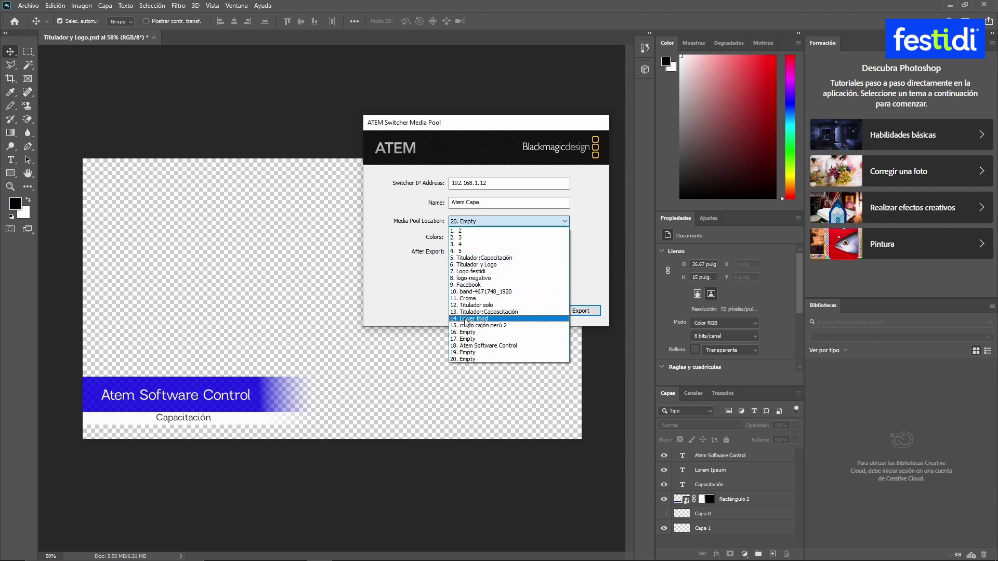
pyautogui.click(463, 332)
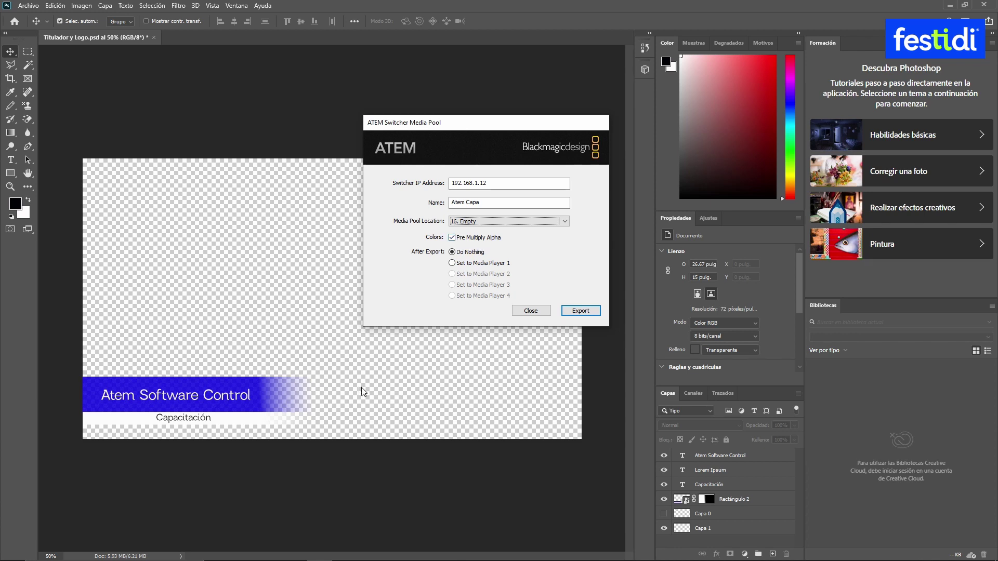
pyautogui.click(451, 240)
# - Re-enable Pre Multiply Alpha and set the export to load into Media Player 1 afterwards
pyautogui.click(452, 238)
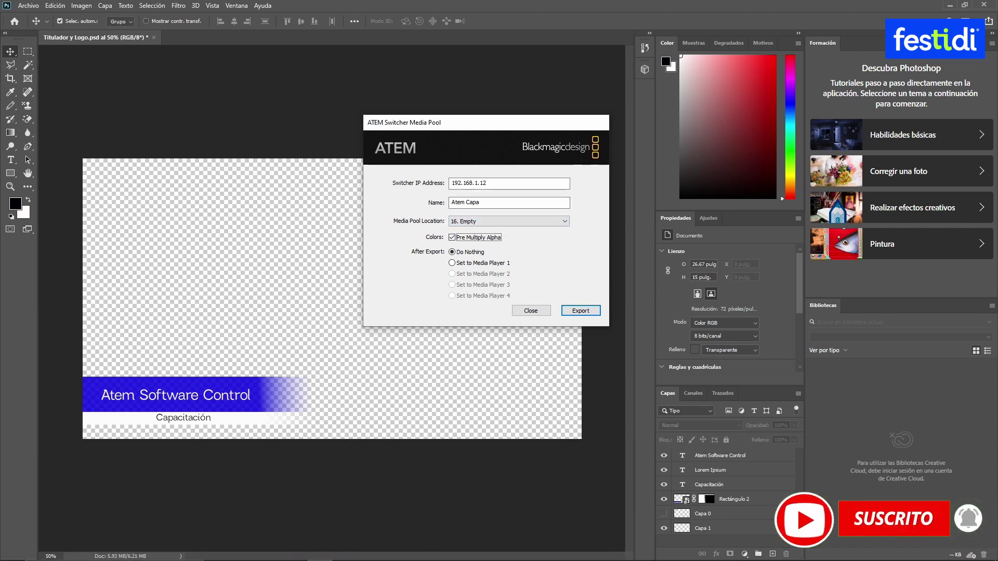
pyautogui.click(446, 551)
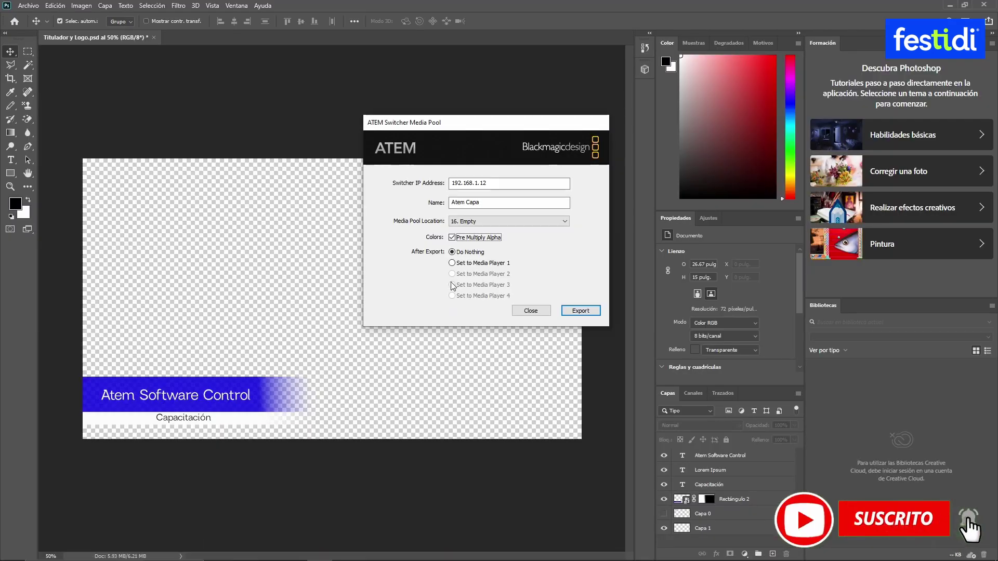
pyautogui.click(452, 263)
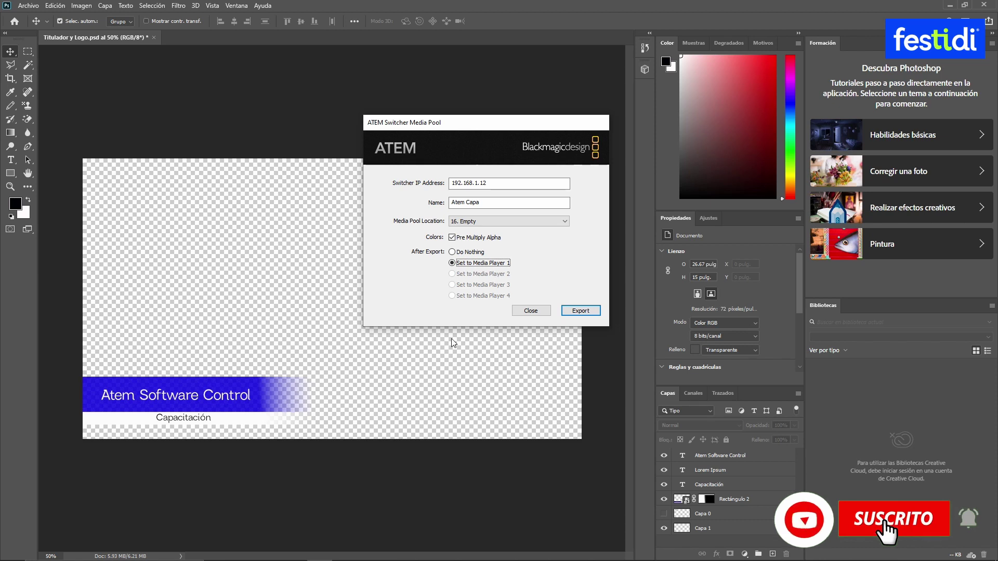
pyautogui.click(446, 551)
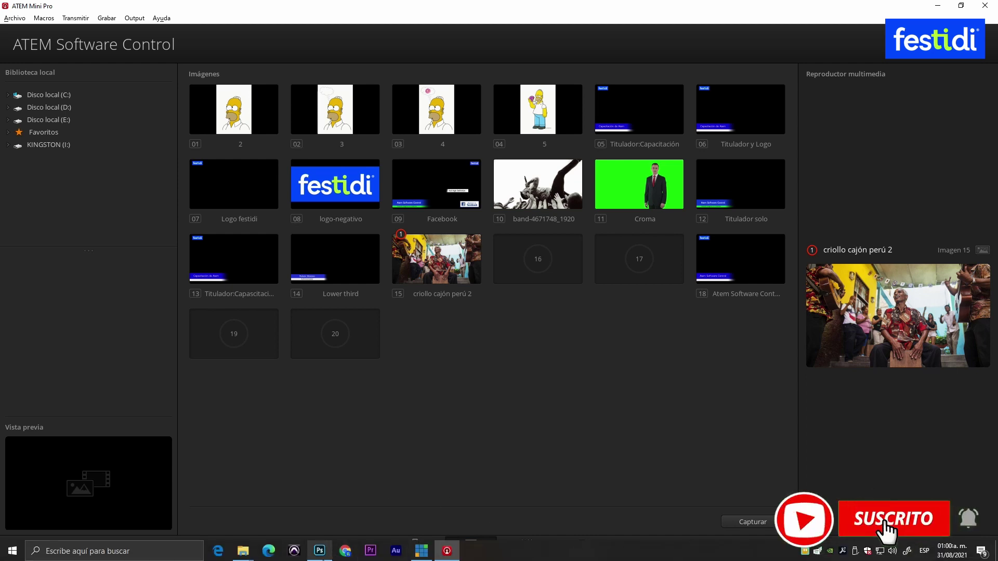
# - Export 'Atem Capa' into ATEM slot 16 and verify it in the media pool
pyautogui.click(326, 556)
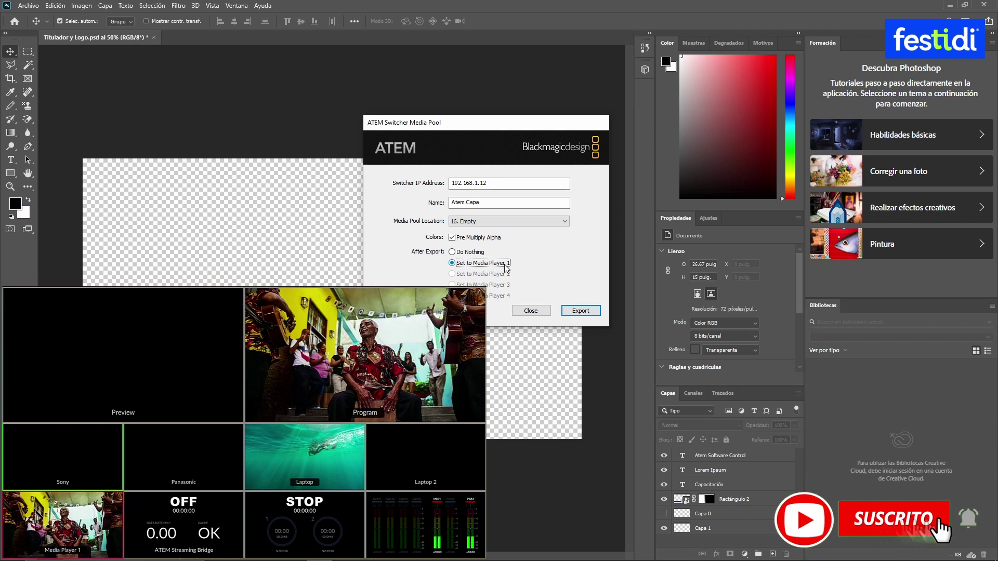
pyautogui.click(581, 312)
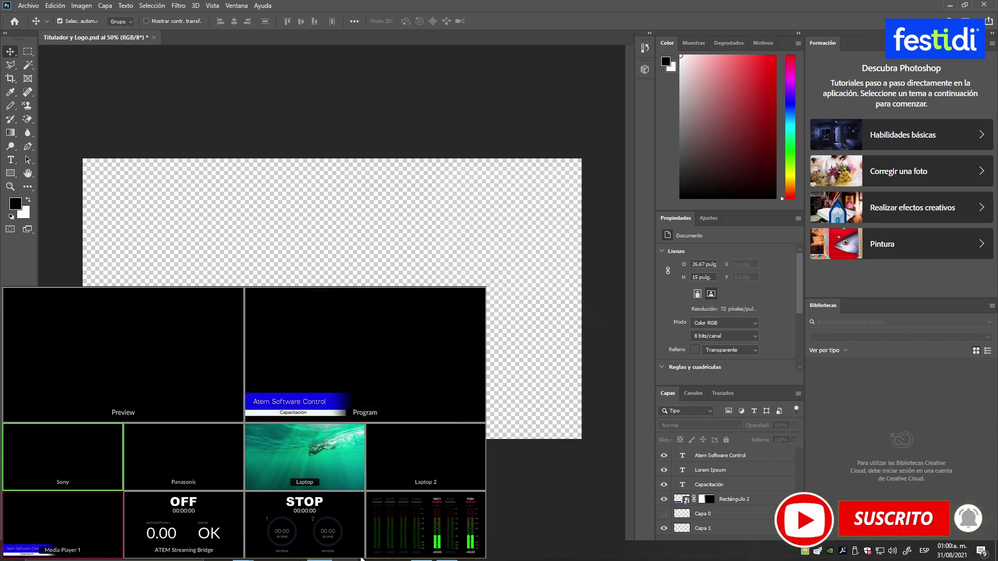
pyautogui.click(421, 559)
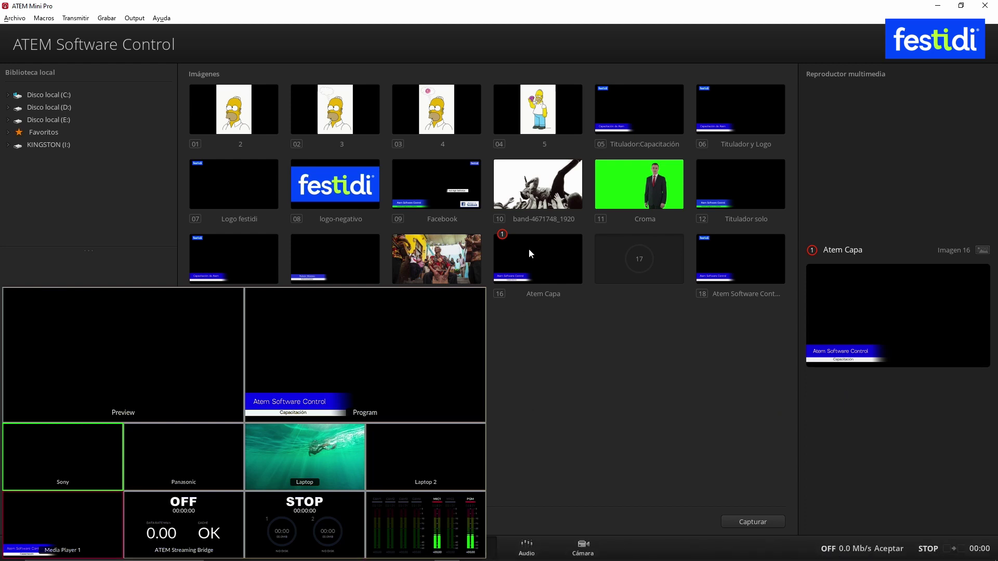
pyautogui.moveTo(538, 259)
pyautogui.click(319, 551)
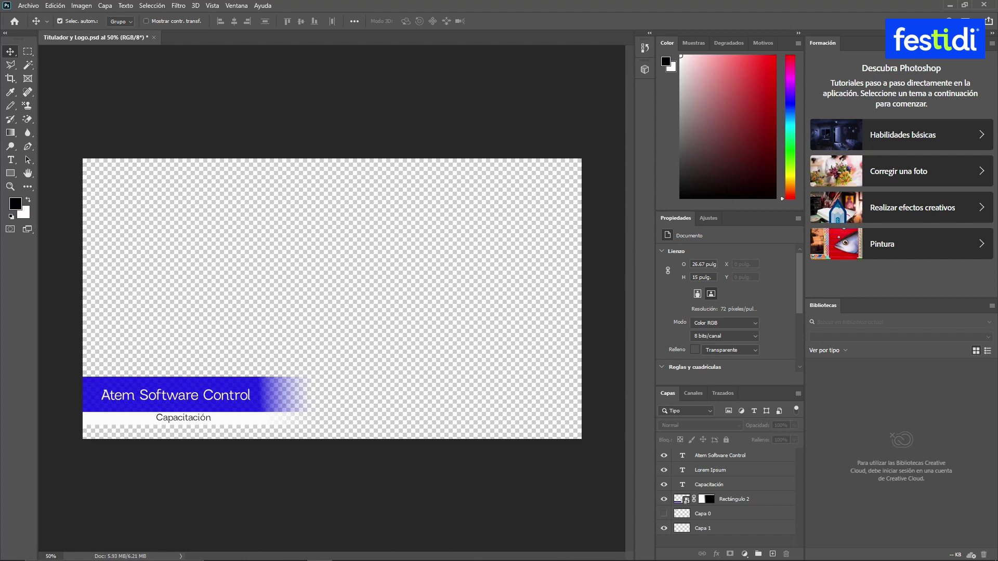
# - Reopen the ATEM media pool export and rename the still to 'Titulador Atem'
pyautogui.click(28, 6)
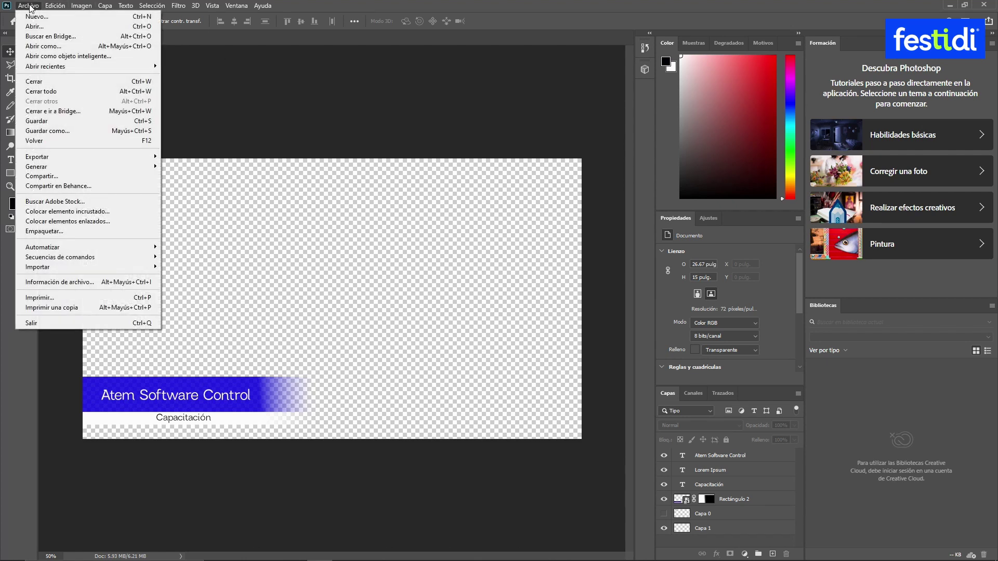
pyautogui.moveTo(47, 157)
pyautogui.click(213, 298)
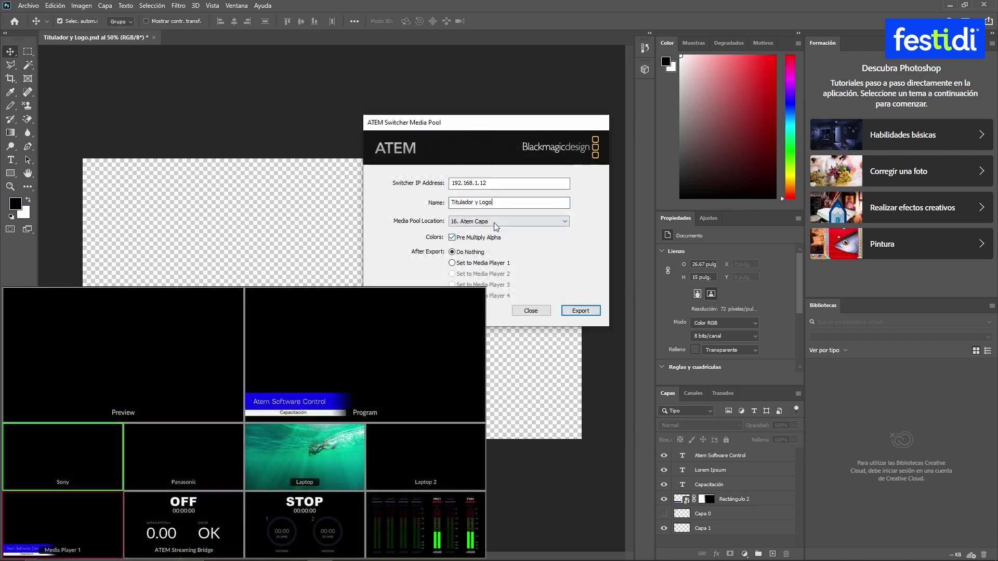
pyautogui.moveTo(497, 203); pyautogui.dragTo(482, 204)
pyautogui.press('BackSpace')
pyautogui.write('Atem')
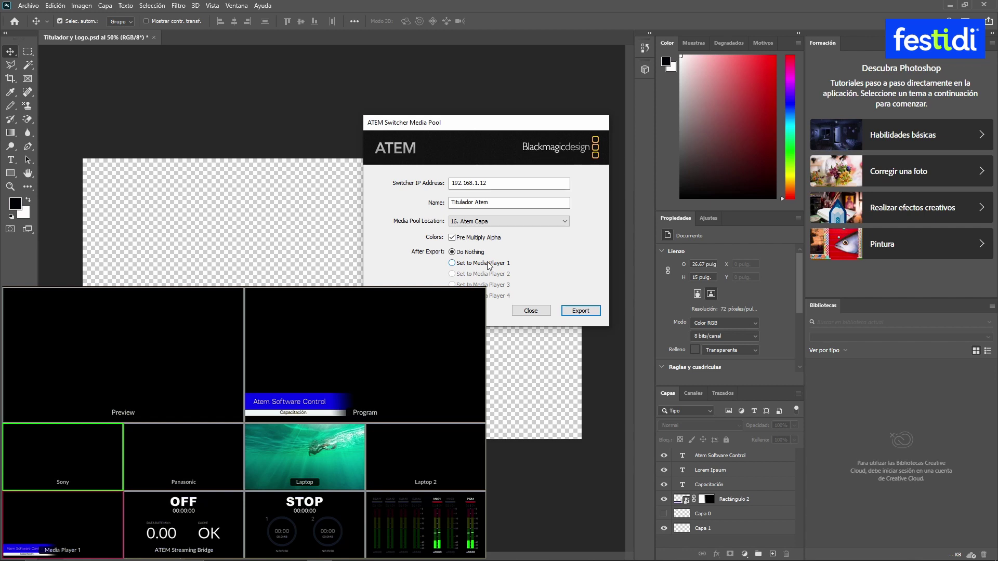
pyautogui.moveTo(491, 475)
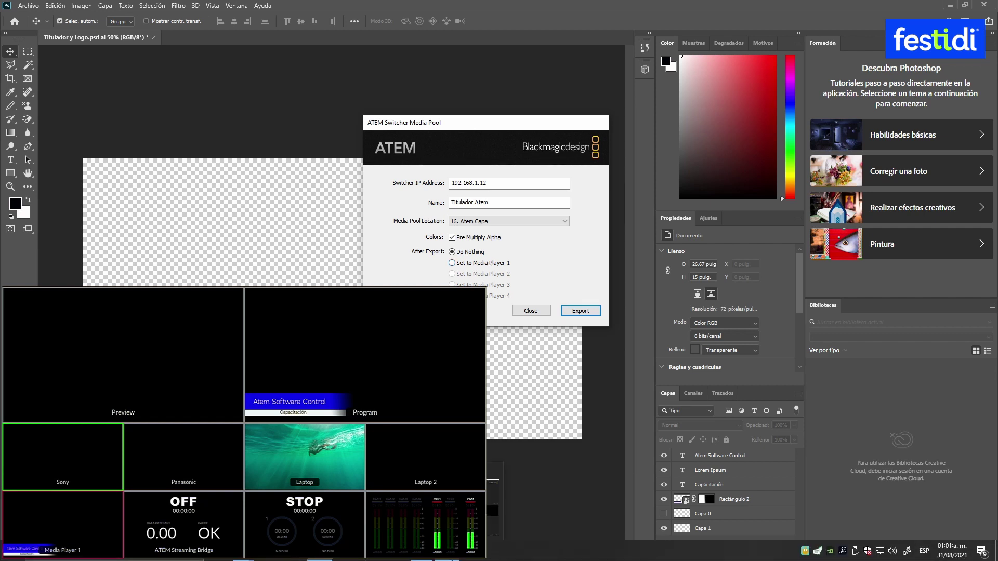
# - Load the cajón photo, image 15, back into ATEM's Media Player 1
pyautogui.click(494, 499)
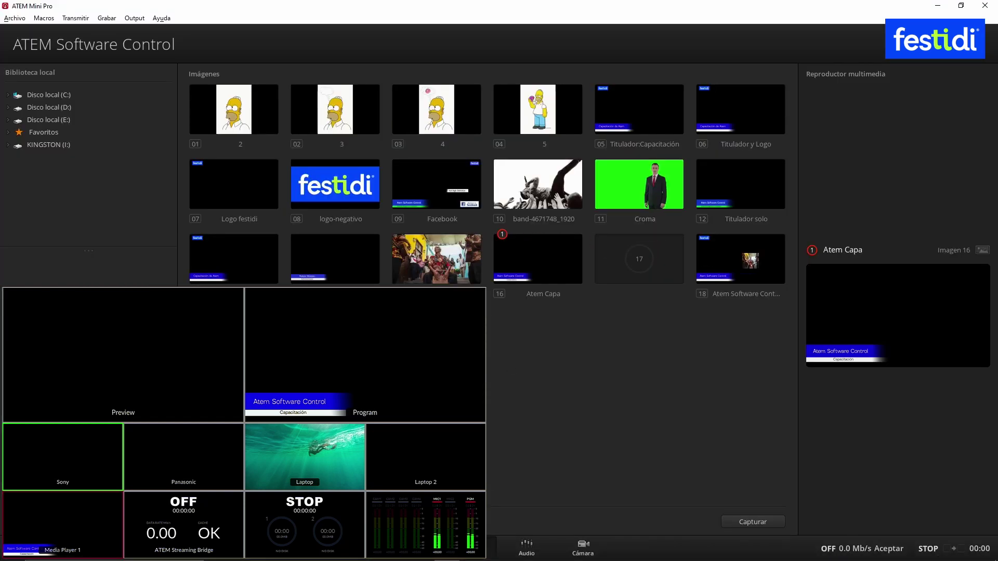
pyautogui.click(437, 259)
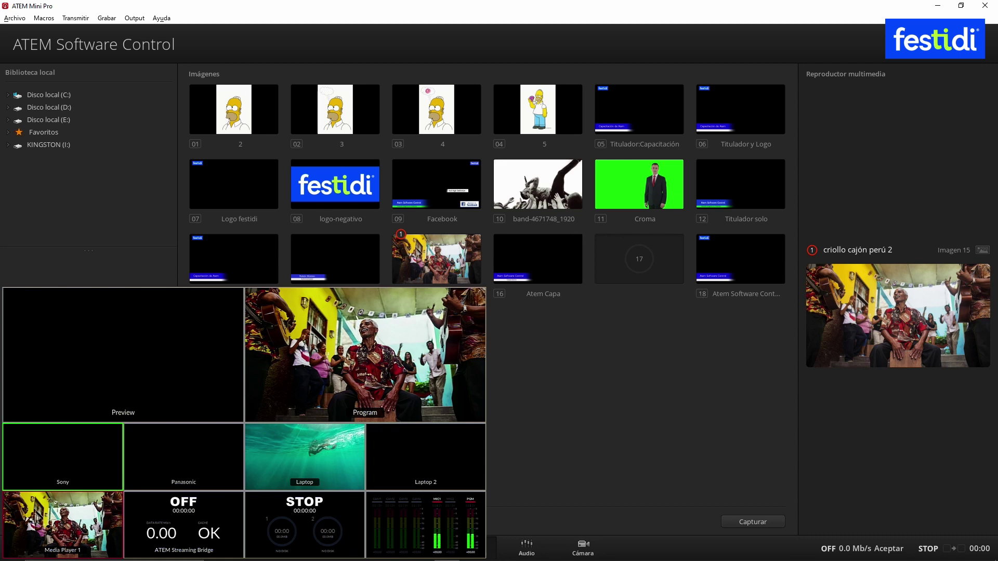
pyautogui.hotkey('alt', 'Tab')
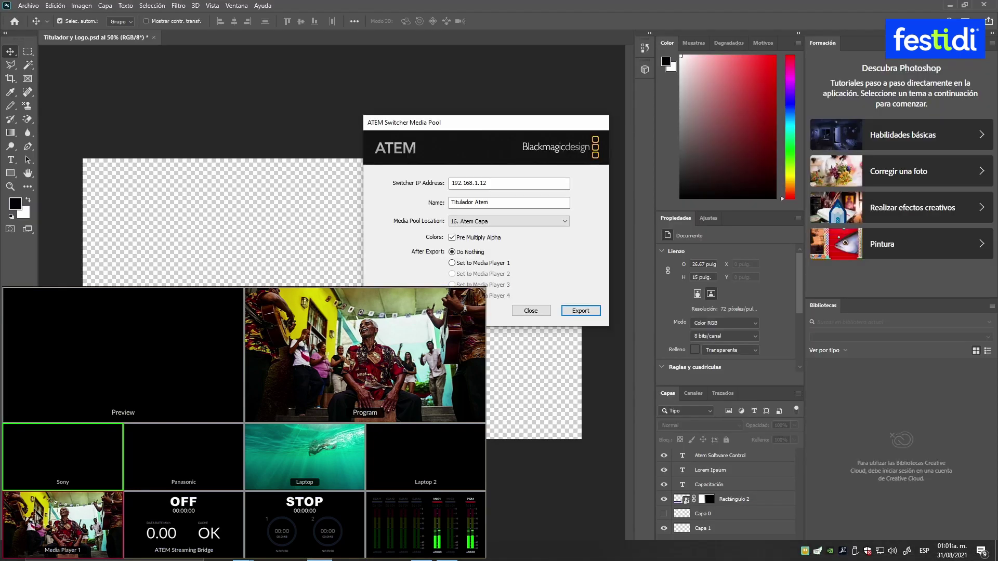
# - Export the lower third to slot 16 as 'Titulador Atem' and return to ATEM
pyautogui.click(586, 311)
pyautogui.hotkey('alt', 'Tab')
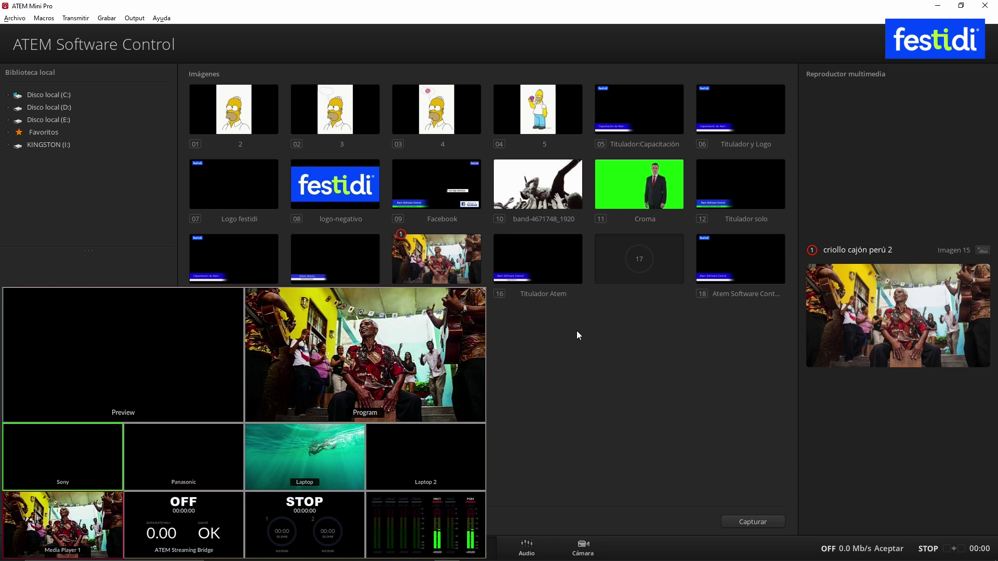
# - Load image 16 'Titulador Atem' into Media Player 1 via the Switcher page's Medios list
pyautogui.moveTo(538, 259)
pyautogui.moveTo(535, 267); pyautogui.dragTo(852, 291)
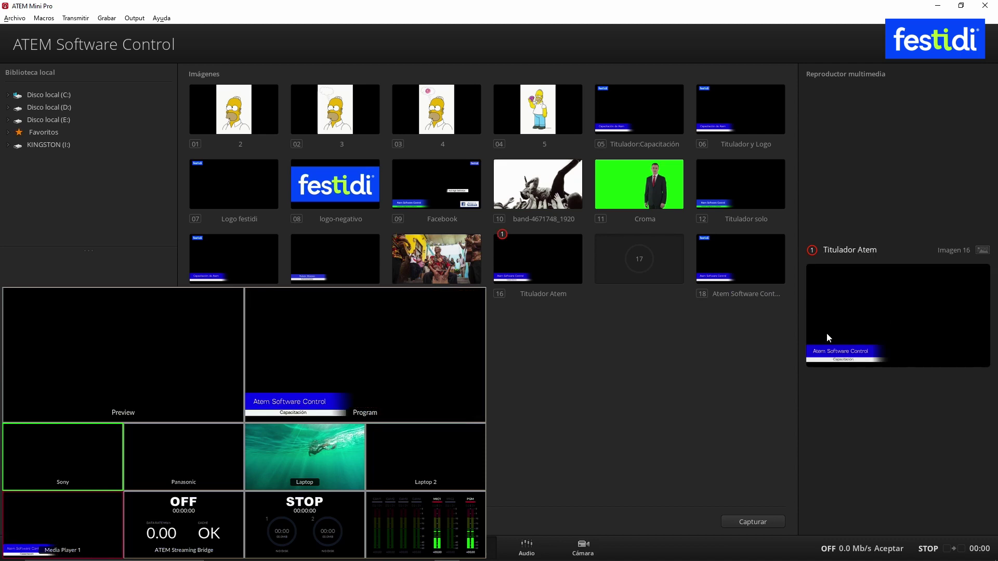
pyautogui.click(414, 548)
pyautogui.click(910, 73)
pyautogui.click(906, 147)
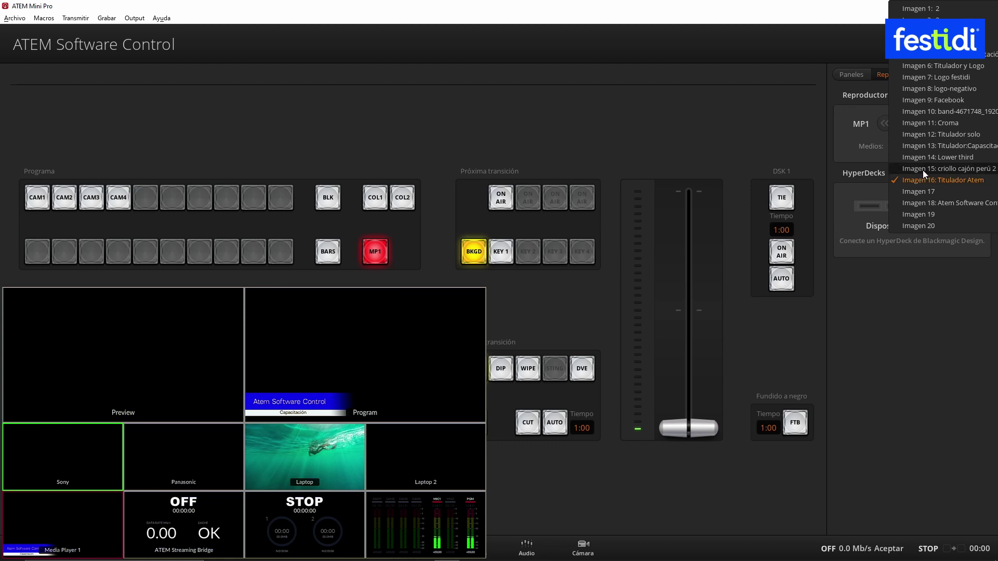
pyautogui.click(923, 170)
pyautogui.click(932, 148)
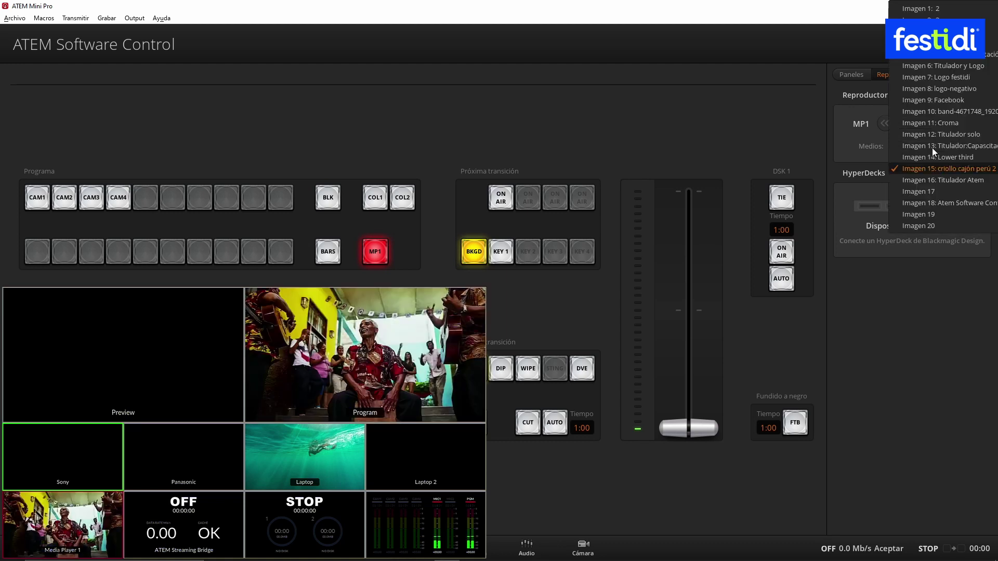
pyautogui.click(929, 178)
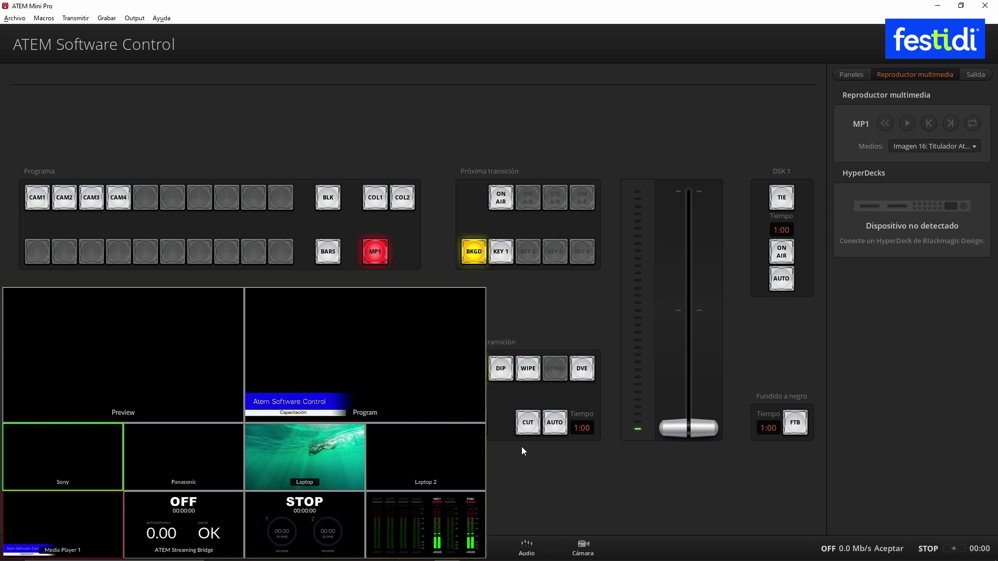
pyautogui.hotkey('ctrl', 'shift', 'Right')
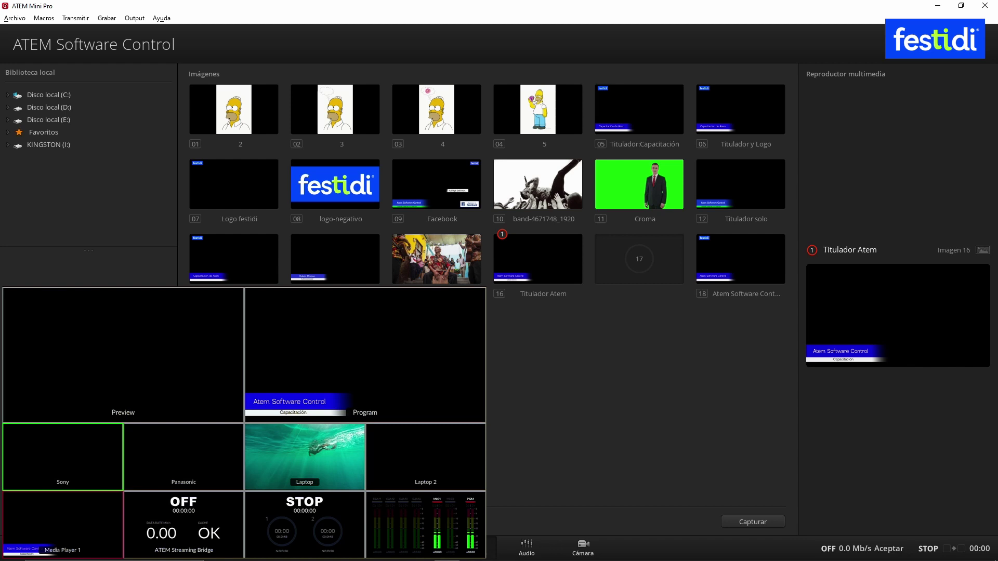
# - Cut the Laptop camera (input 3) to Program and return to the switcher controls page
pyautogui.press('3')
pyautogui.press('Return')
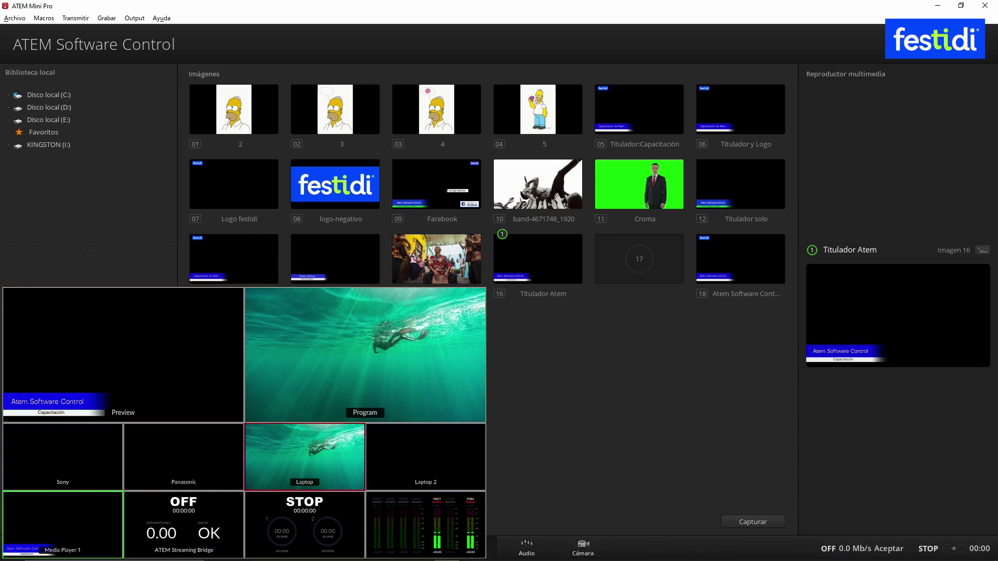
pyautogui.hotkey('ctrl', '1')
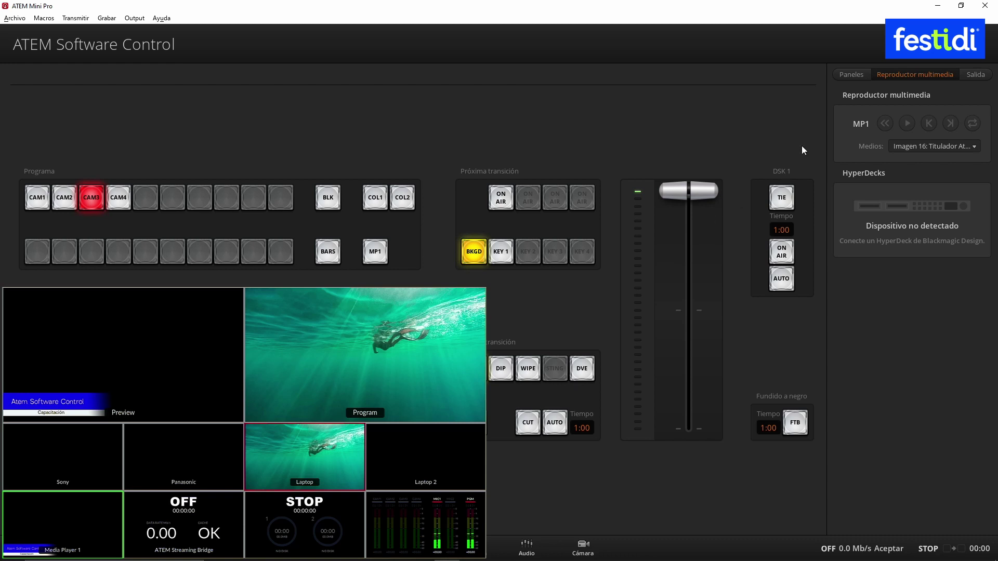
# - Show the Luma key settings for upstream key 1, using Media Player 1 as fill and key
pyautogui.click(846, 77)
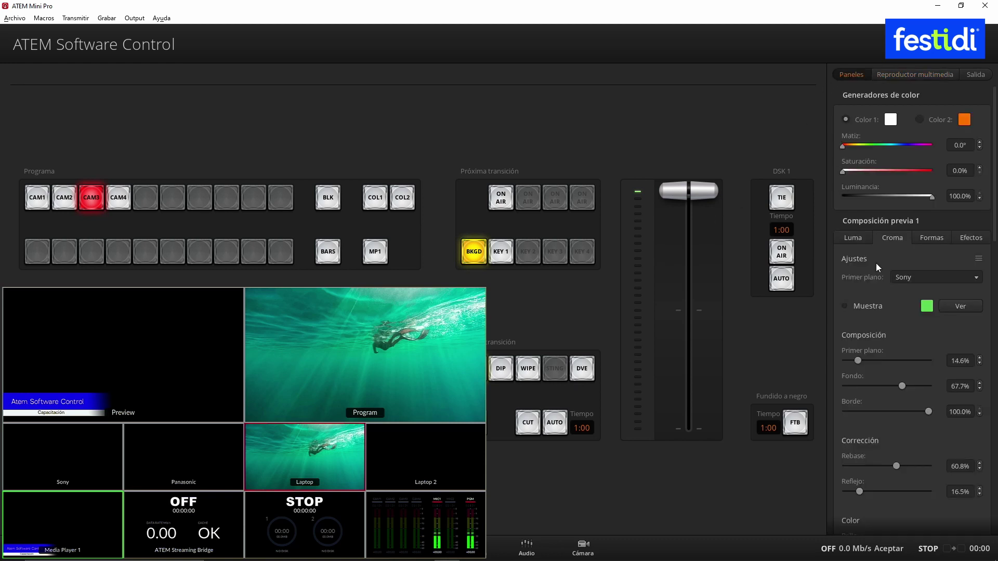
pyautogui.click(853, 238)
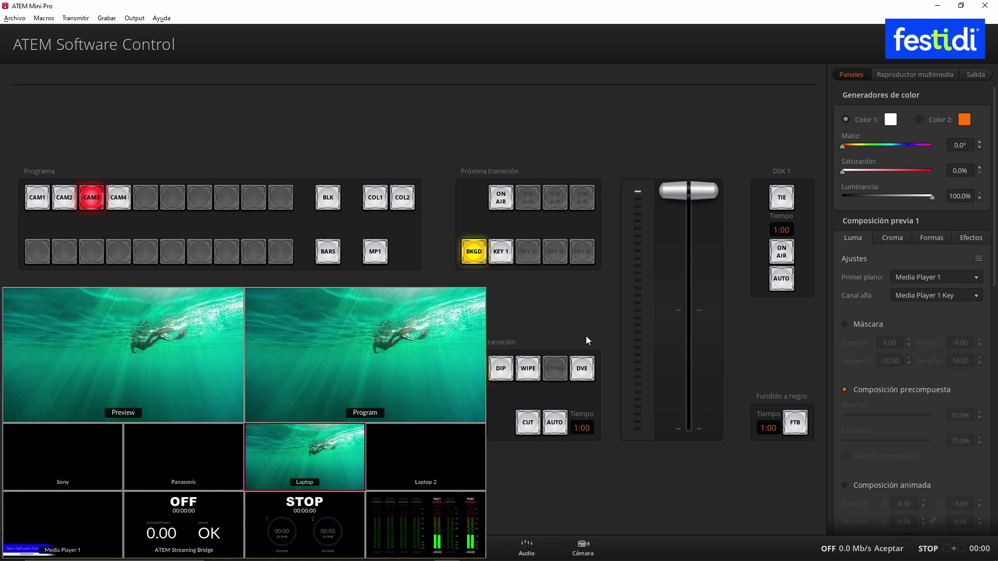
# - Take Key 1 on air over the Laptop shot with an AUTO transition
pyautogui.click(502, 262)
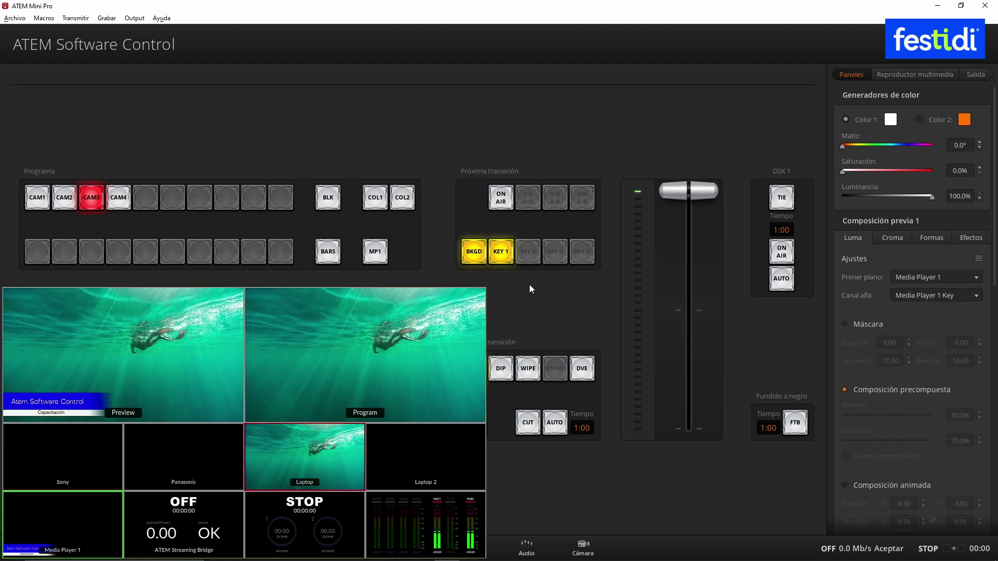
pyautogui.click(560, 427)
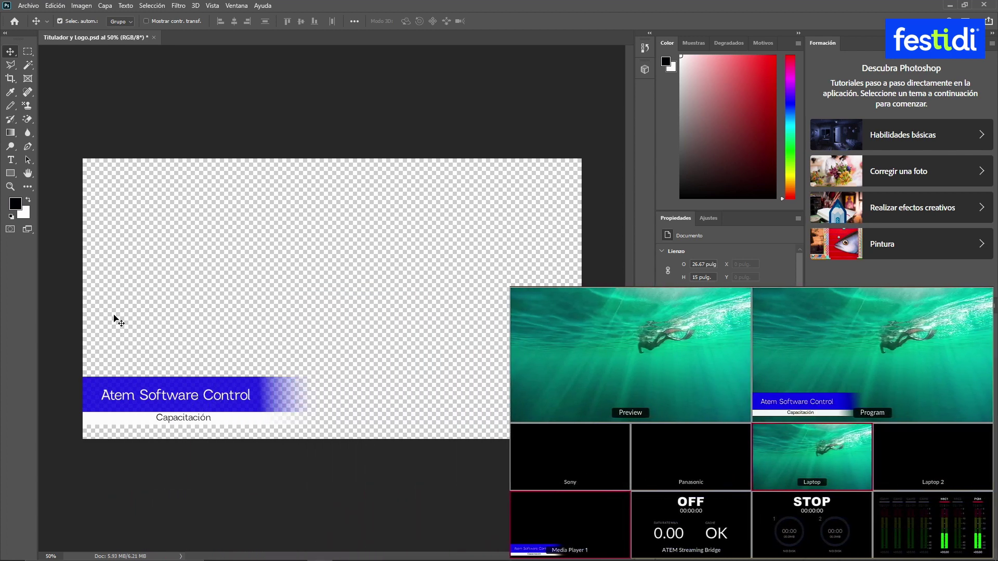
# - Replace 'Software Control' with 'Mini Pro' so the title reads 'Atem Mini Pro'
pyautogui.click(10, 160)
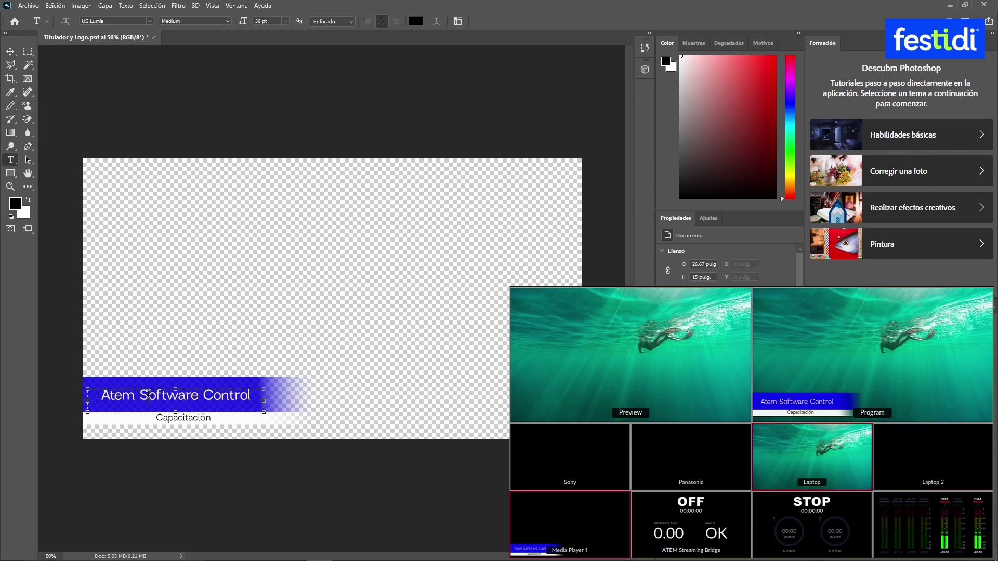
pyautogui.click(145, 395)
pyautogui.moveTo(145, 395)
pyautogui.mouseDown()
pyautogui.moveTo(251, 395)
pyautogui.moveTo(143, 395)
pyautogui.mouseUp()
pyautogui.write('Mini')
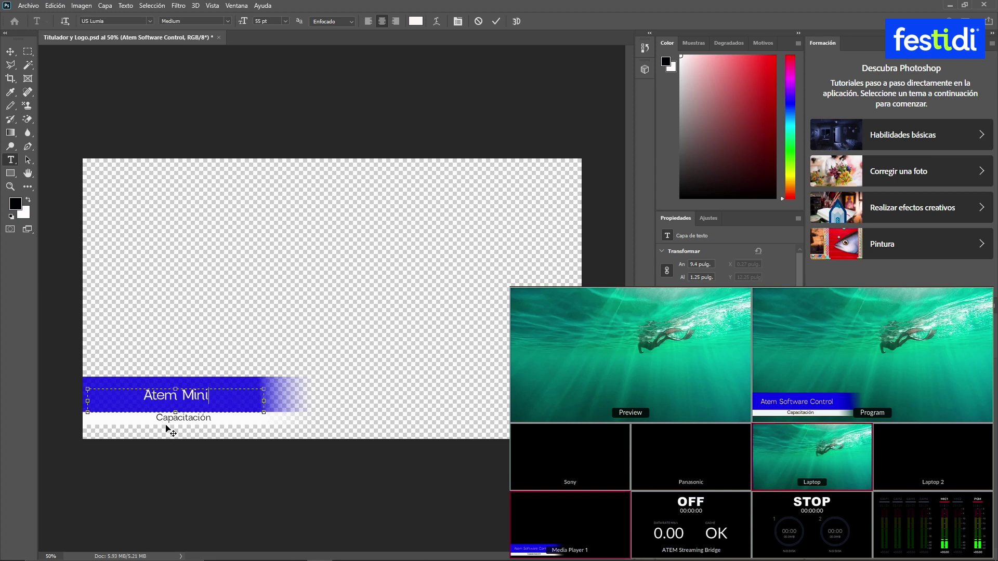
pyautogui.write(' Pro')
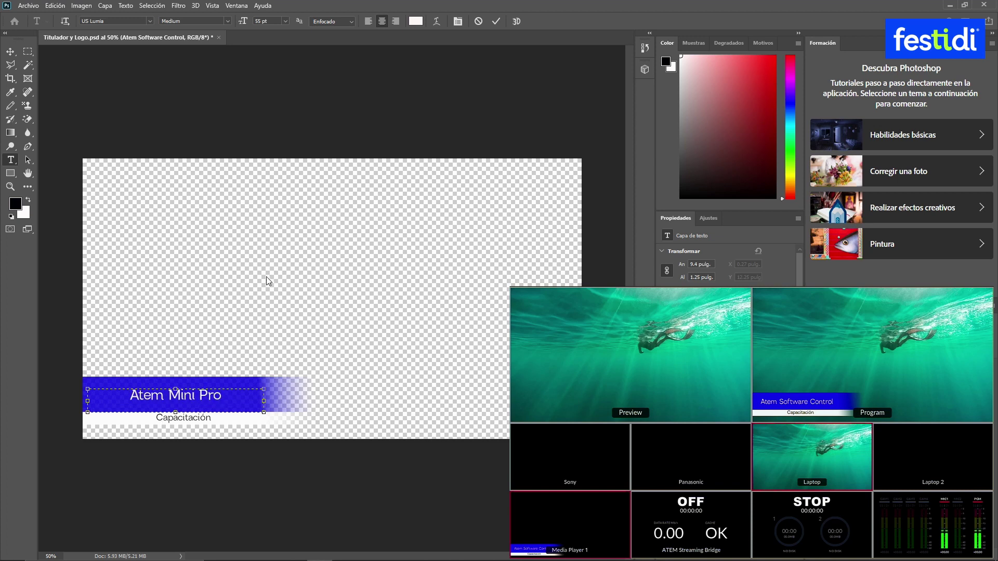
pyautogui.click(266, 128)
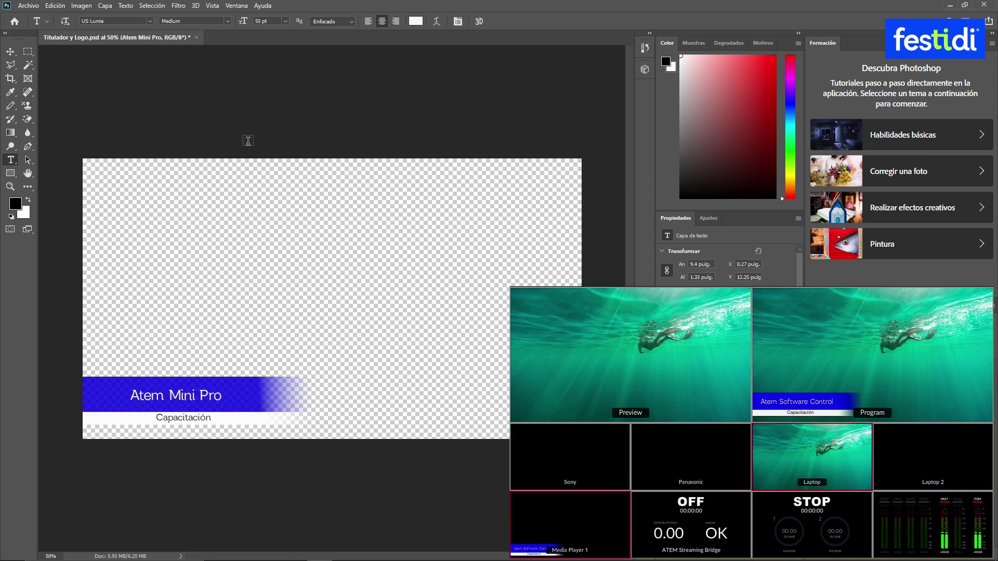
pyautogui.click(28, 7)
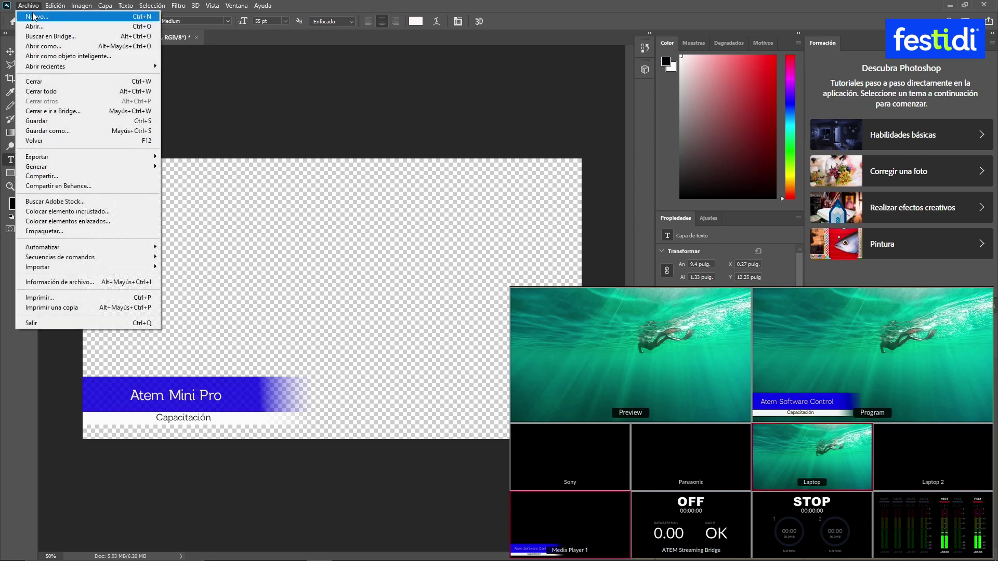
# - Place logo-negativo.jpg from the Logo Festidi folder as an embedded image
pyautogui.click(89, 212)
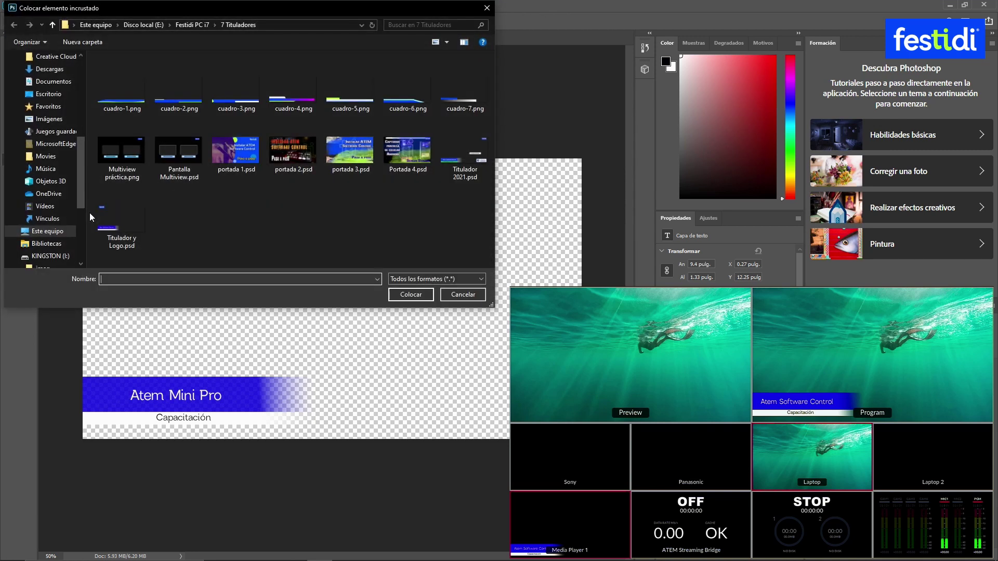
pyautogui.click(190, 25)
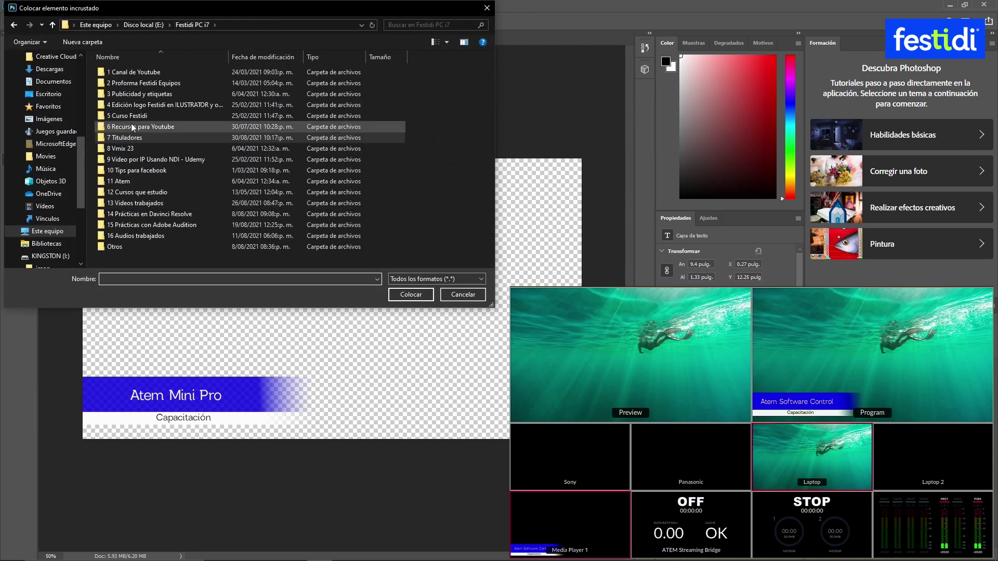
pyautogui.doubleClick(151, 107)
pyautogui.doubleClick(151, 96)
pyautogui.doubleClick(119, 73)
pyautogui.click(120, 119)
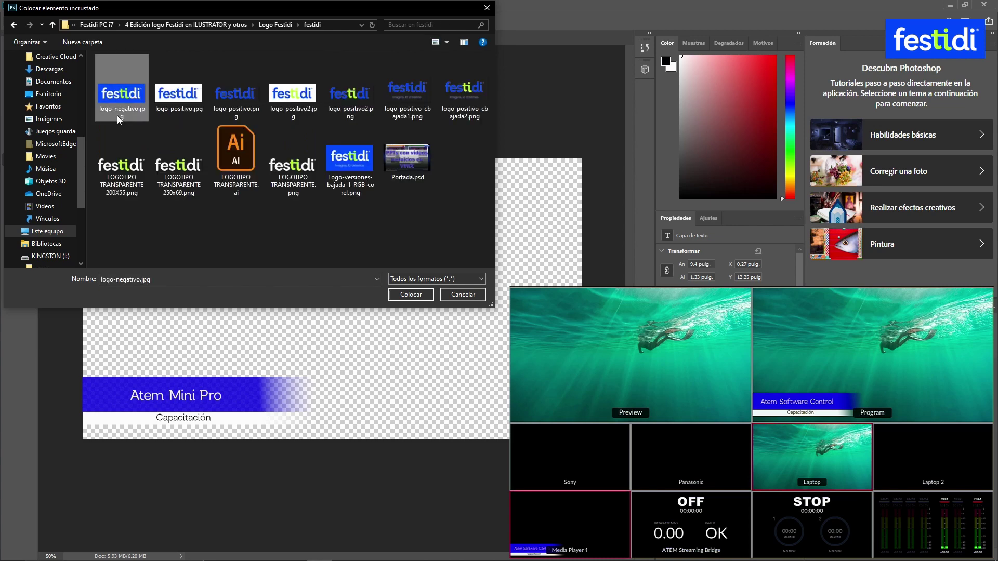
pyautogui.click(419, 294)
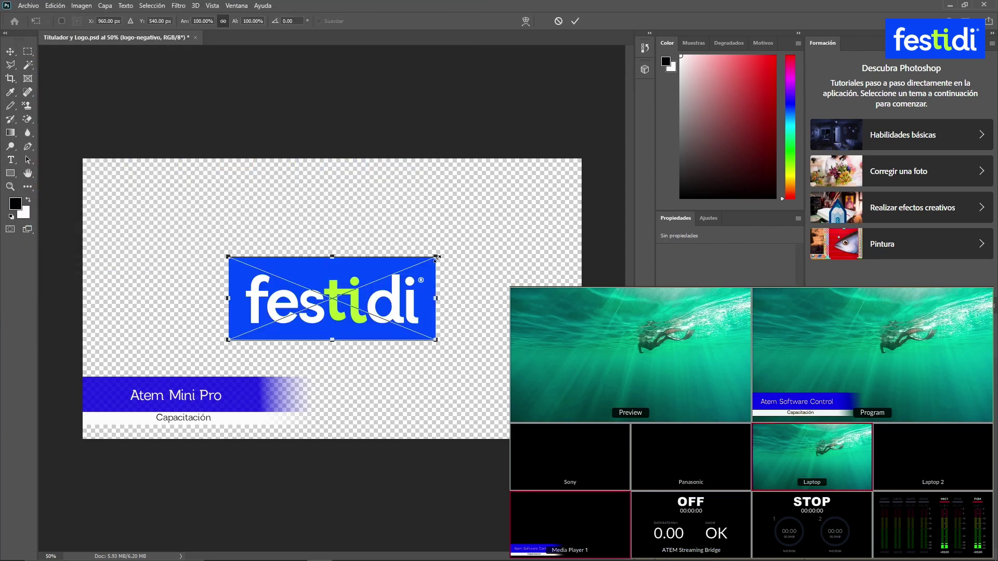
# - Scale the logo to about 21% and commit it in the top-right corner
pyautogui.moveTo(438, 257); pyautogui.dragTo(353, 294)
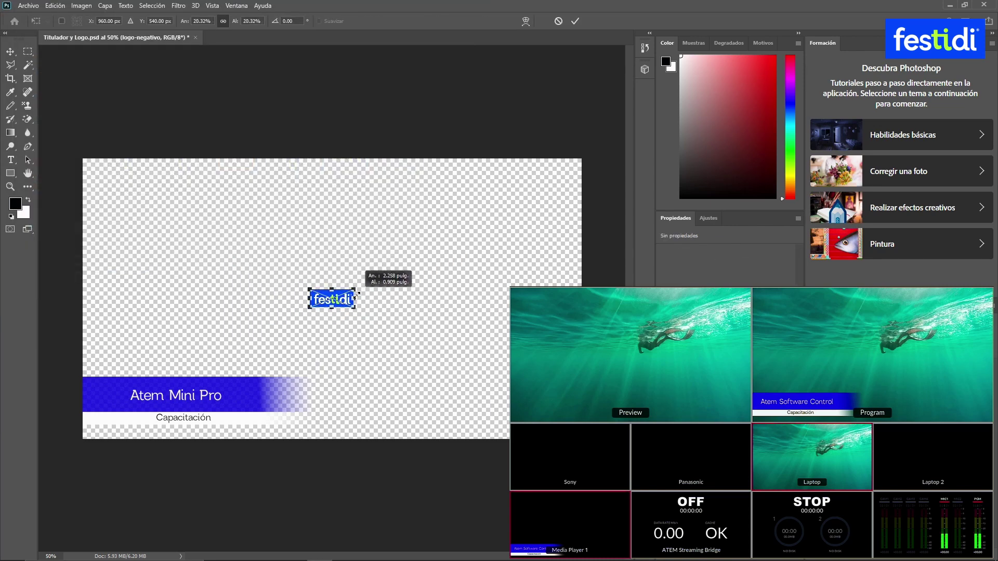
pyautogui.moveTo(350, 300); pyautogui.dragTo(564, 181)
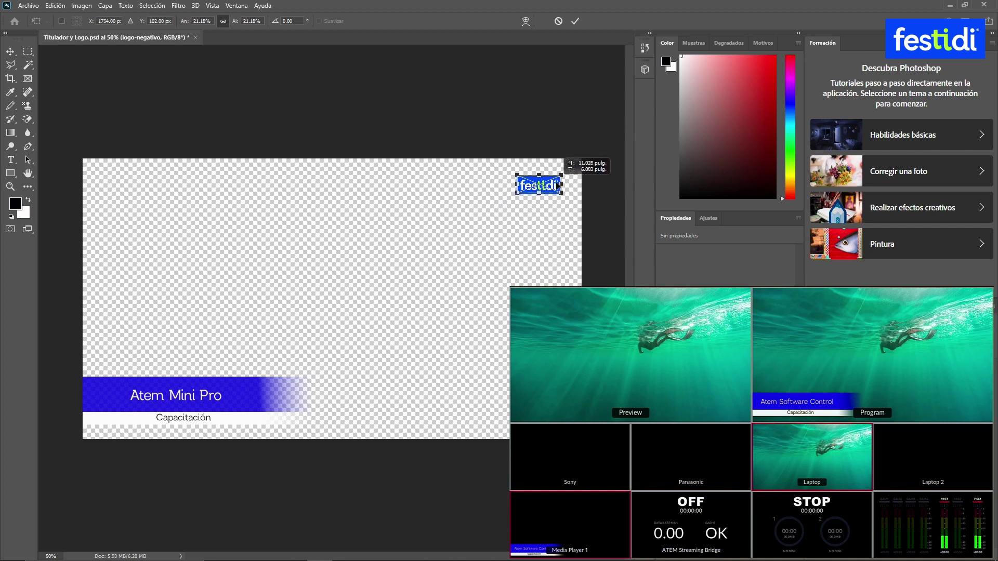
pyautogui.click(31, 5)
pyautogui.click(263, 122)
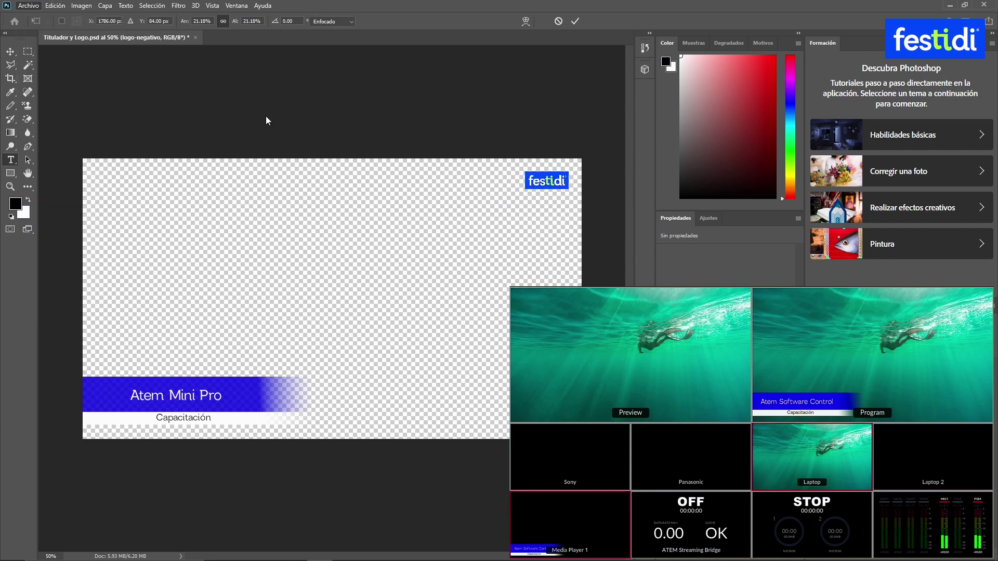
pyautogui.press('Return')
pyautogui.click(29, 6)
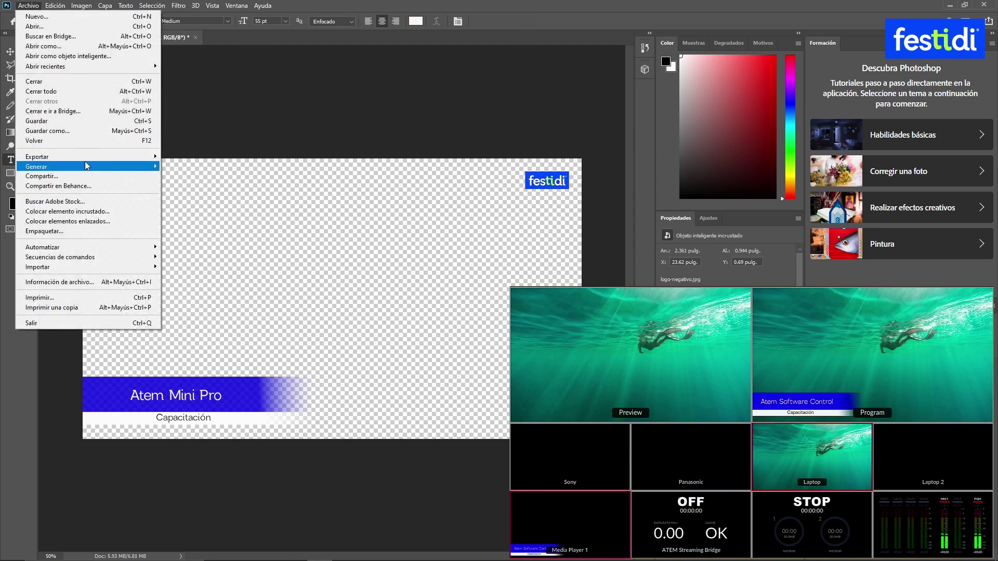
# - Embed Portada.psd, enlarge it to about 172% and commit it in the top-left corner
pyautogui.click(76, 212)
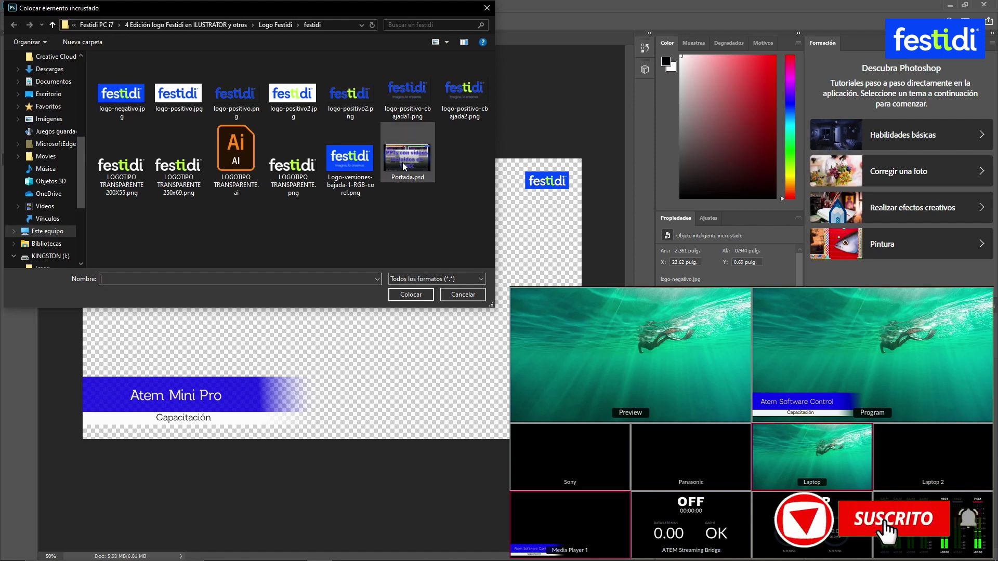
pyautogui.click(407, 154)
pyautogui.click(403, 294)
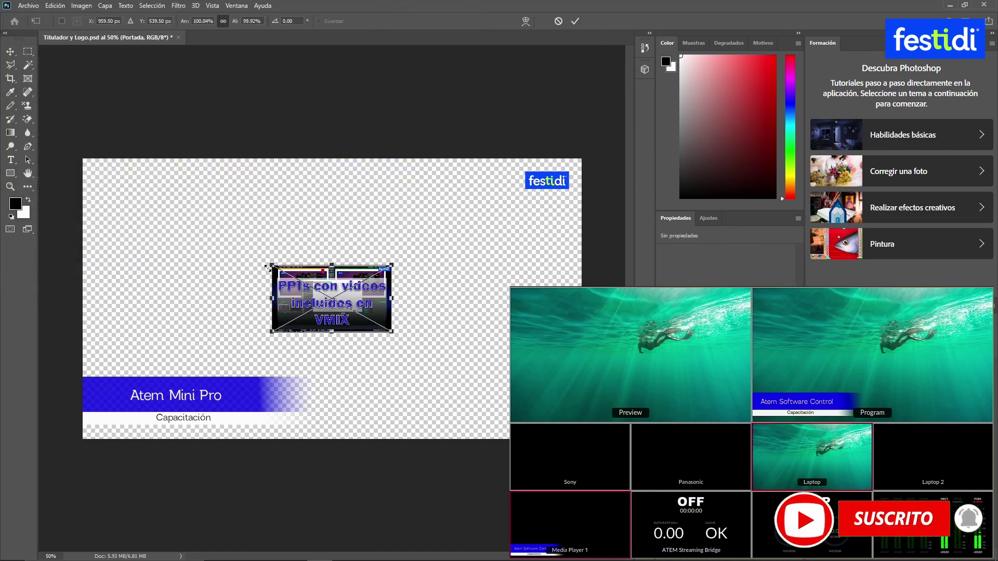
pyautogui.moveTo(392, 265); pyautogui.dragTo(435, 236)
pyautogui.moveTo(389, 291); pyautogui.dragTo(240, 210)
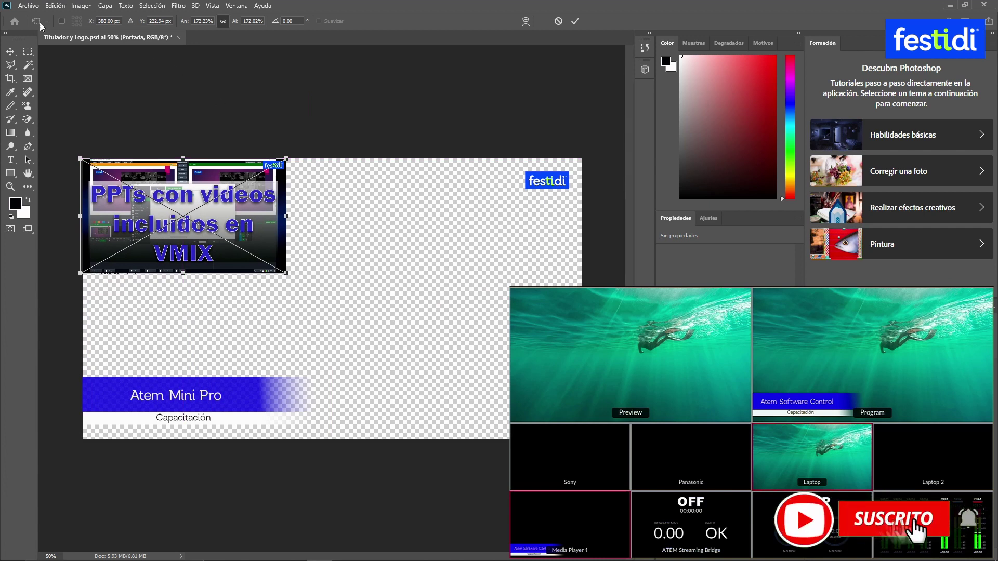
pyautogui.click(29, 6)
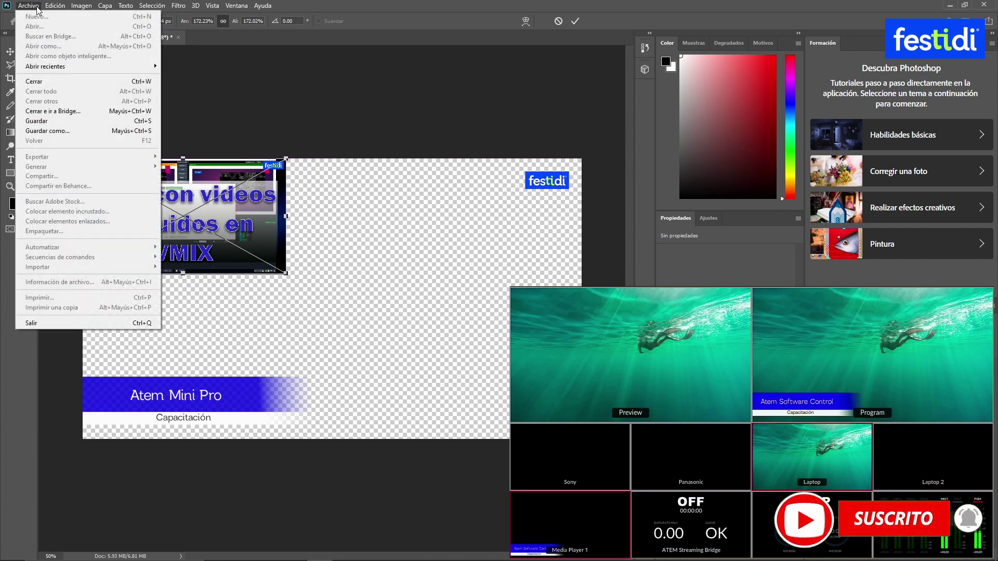
pyautogui.press('Escape')
pyautogui.press('Return')
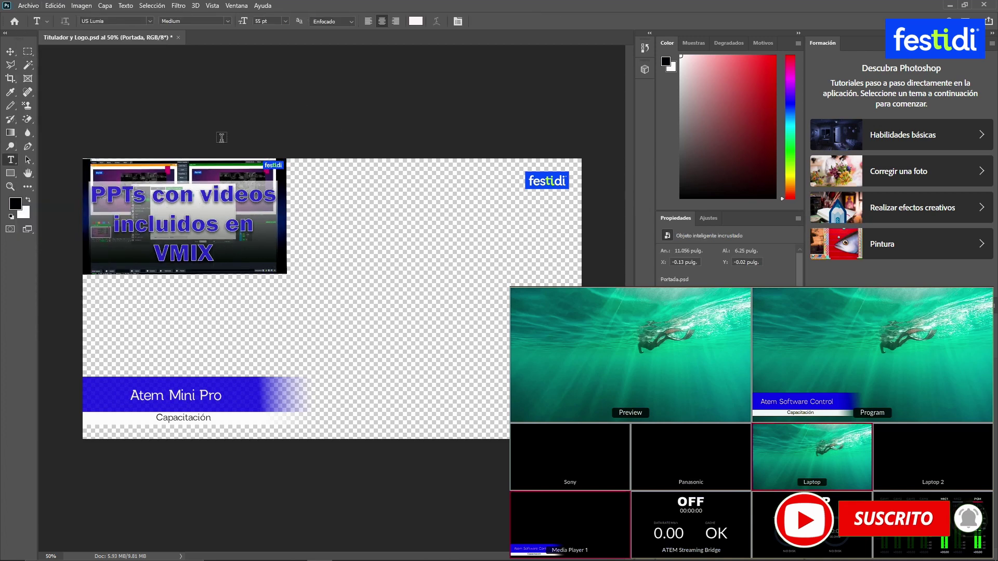
pyautogui.click(29, 8)
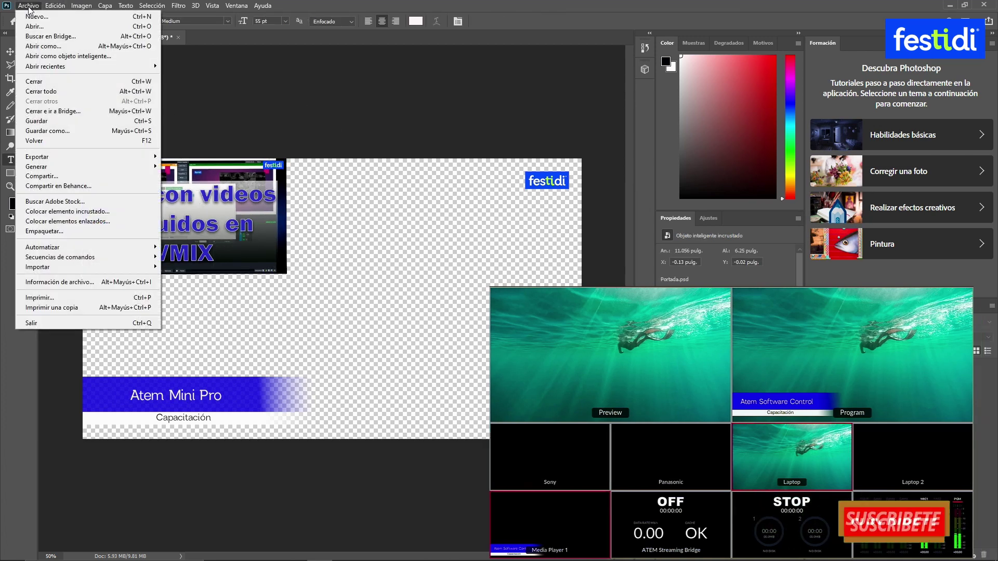
pyautogui.moveTo(36, 157)
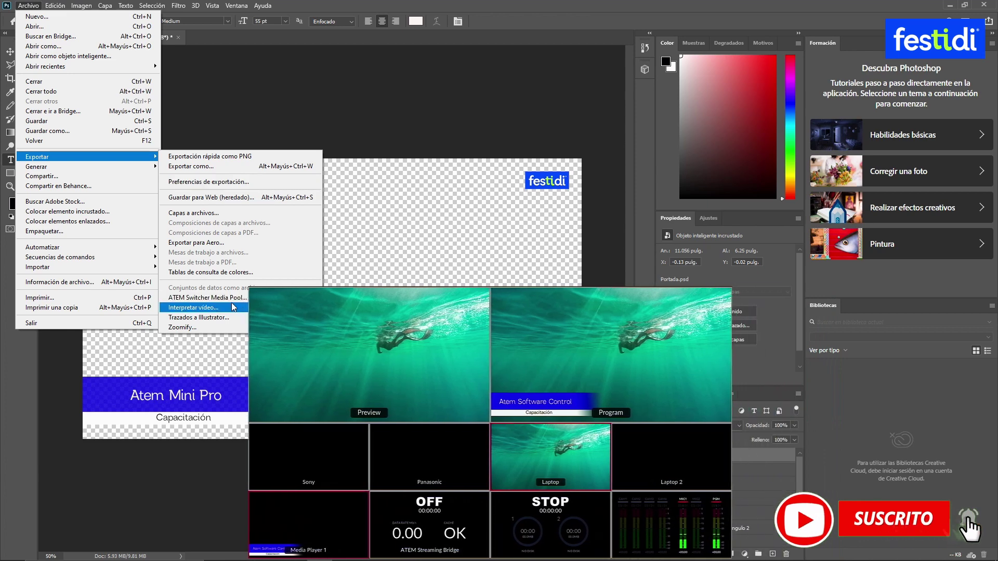
# - Export the design as 'Titulador, Logo e imagen' to empty ATEM media pool slot 20
pyautogui.click(208, 297)
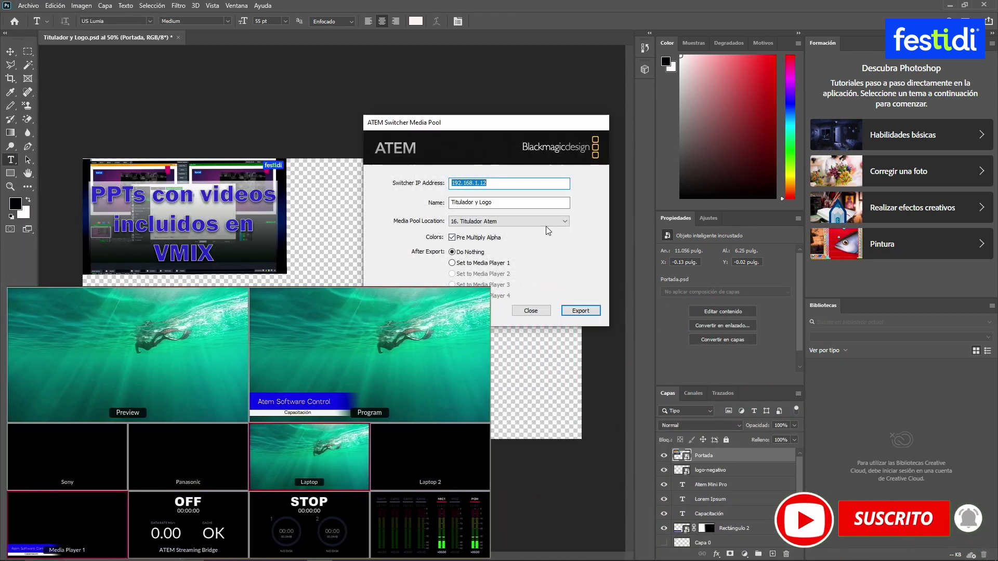
pyautogui.write('Titulador, Logo e imagen')
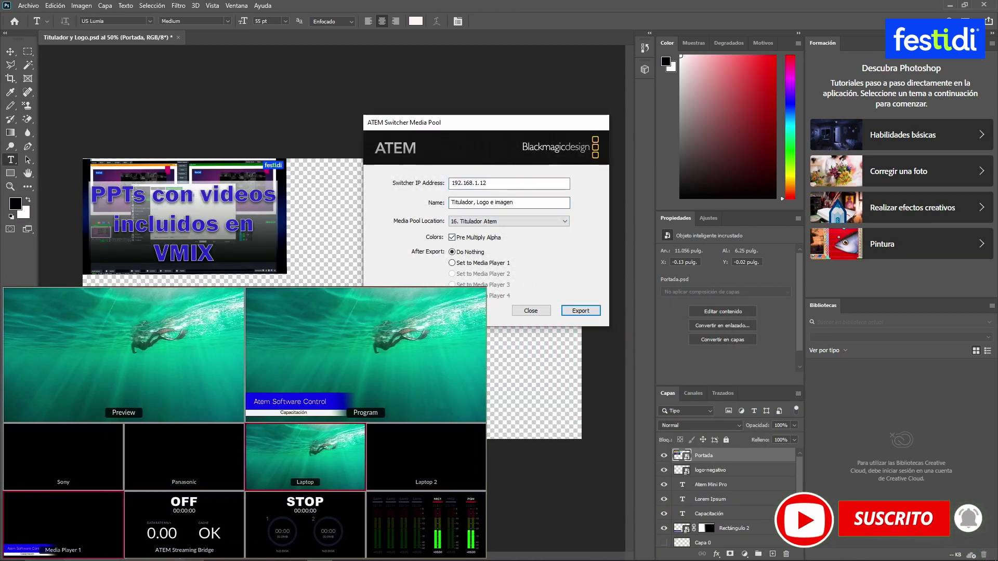
pyautogui.click(494, 222)
pyautogui.click(499, 359)
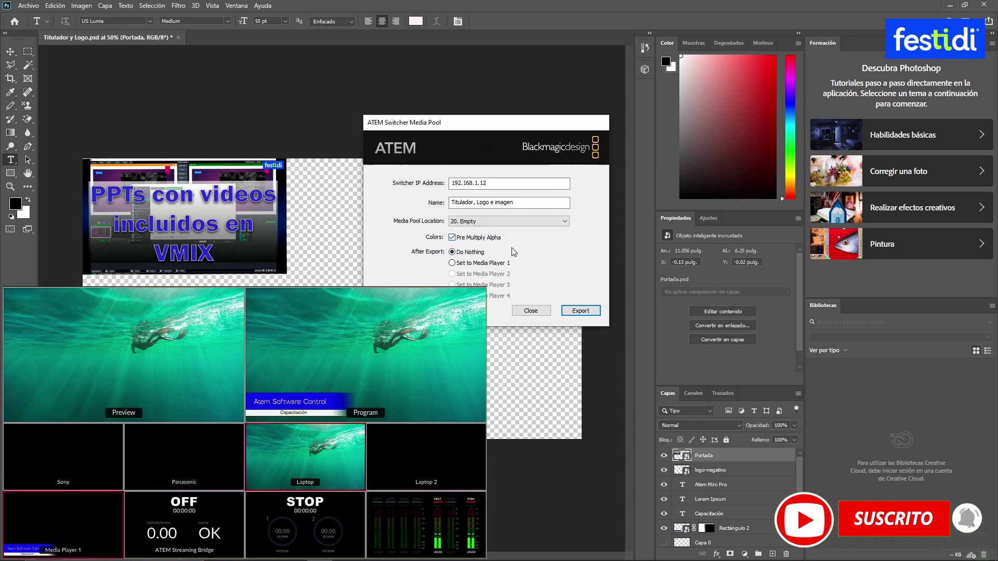
pyautogui.click(585, 311)
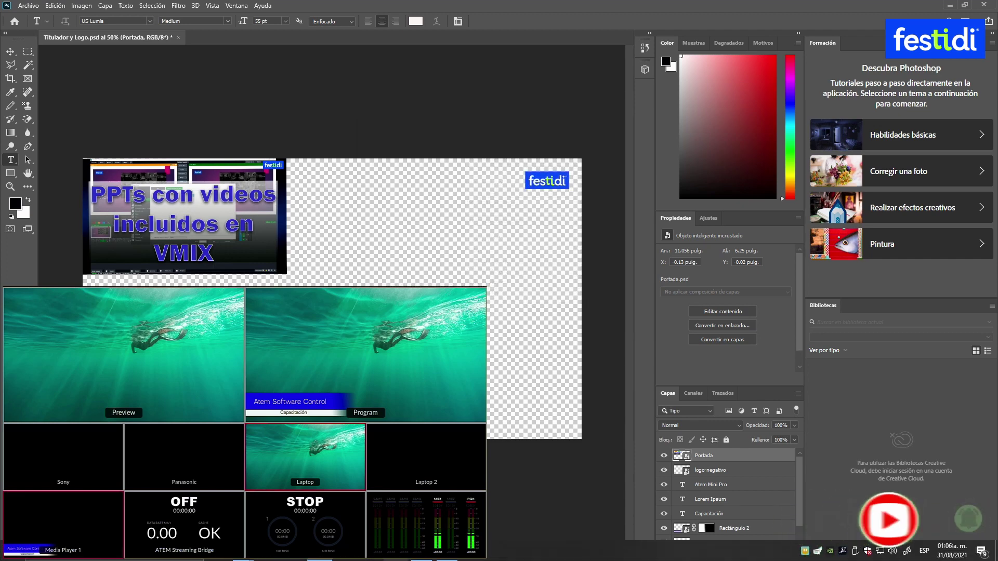
pyautogui.click(442, 559)
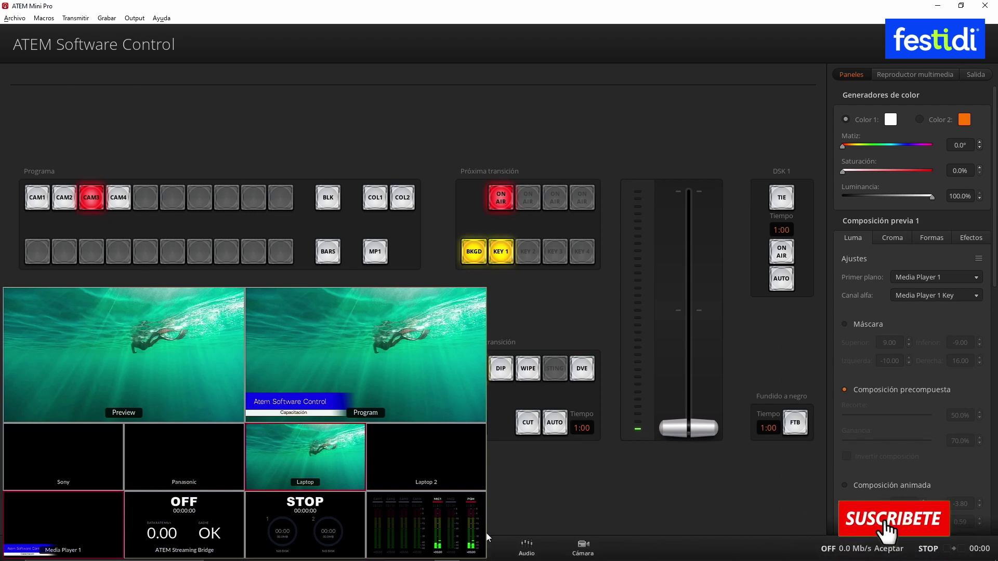
# - Drag image 20 'Titulador, Logo e imagen' from the Multimedia page onto Media Player 1
pyautogui.click(475, 550)
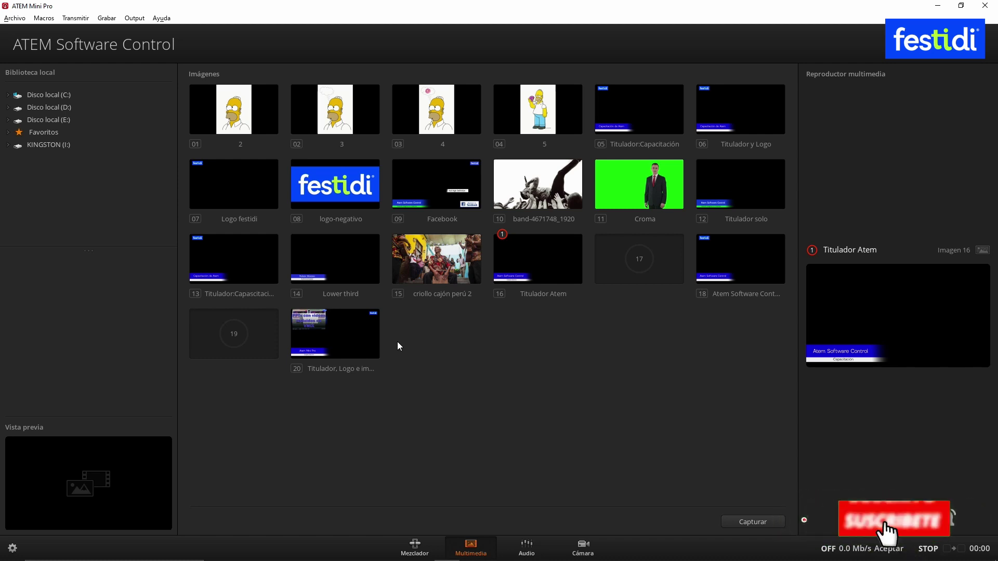
pyautogui.moveTo(335, 334)
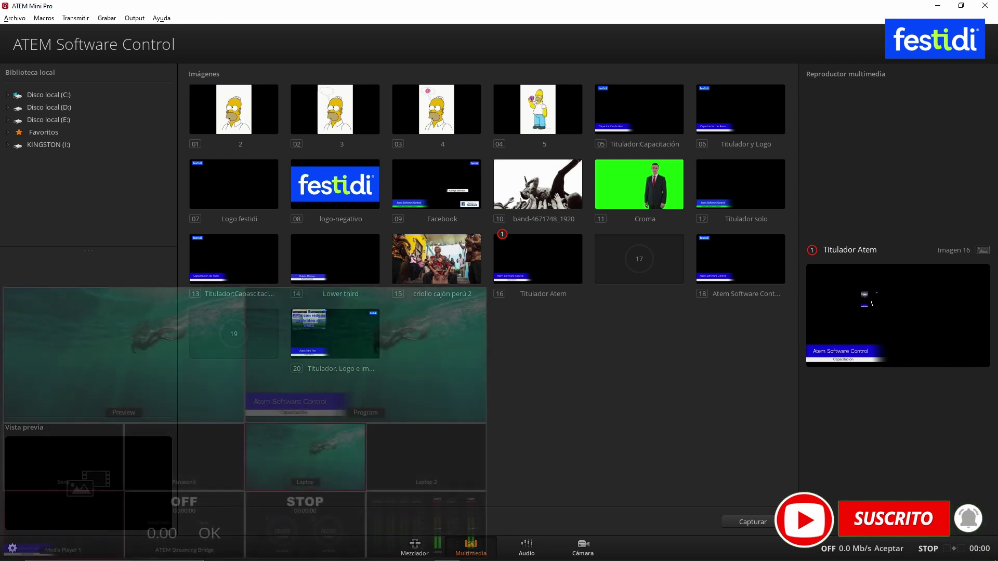
pyautogui.moveTo(344, 338); pyautogui.dragTo(912, 317)
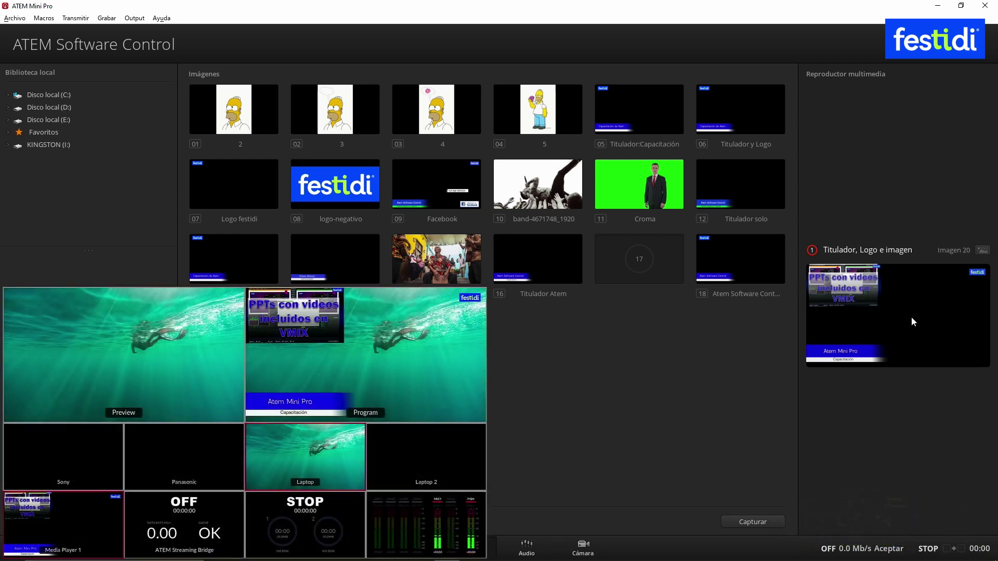